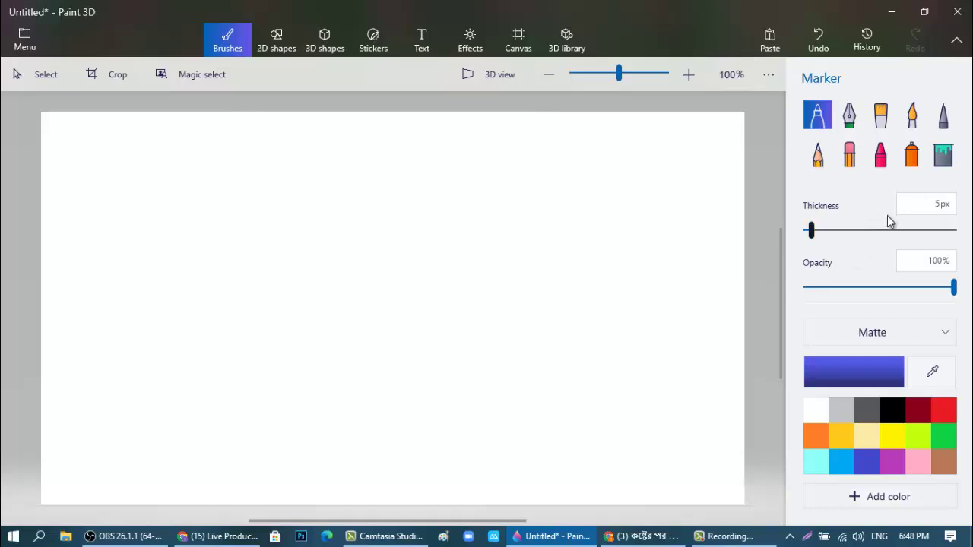
Cover the whole canvas in yellow with the Spray can at 300 px thickness and 100% opacity
{"action": "left_click", "coordinate": [912, 157]}
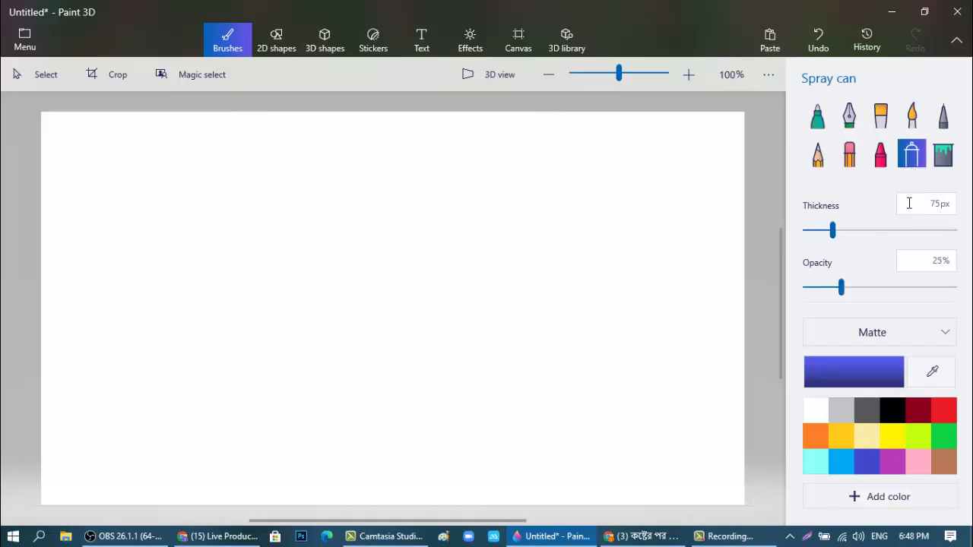
{"action": "left_click_drag", "start_coordinate": [833, 229], "coordinate": [962, 230]}
{"action": "left_click_drag", "start_coordinate": [841, 288], "coordinate": [955, 288]}
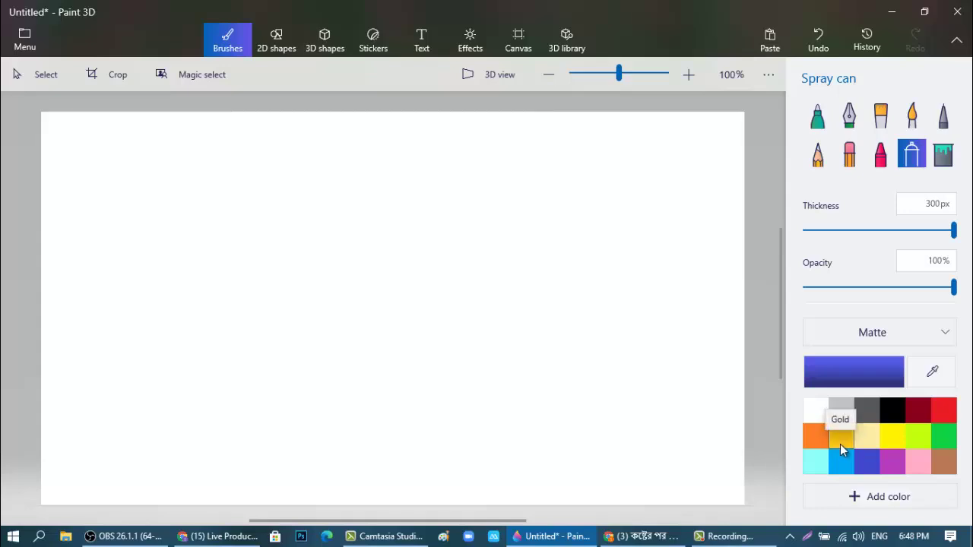
{"action": "left_click", "coordinate": [890, 440]}
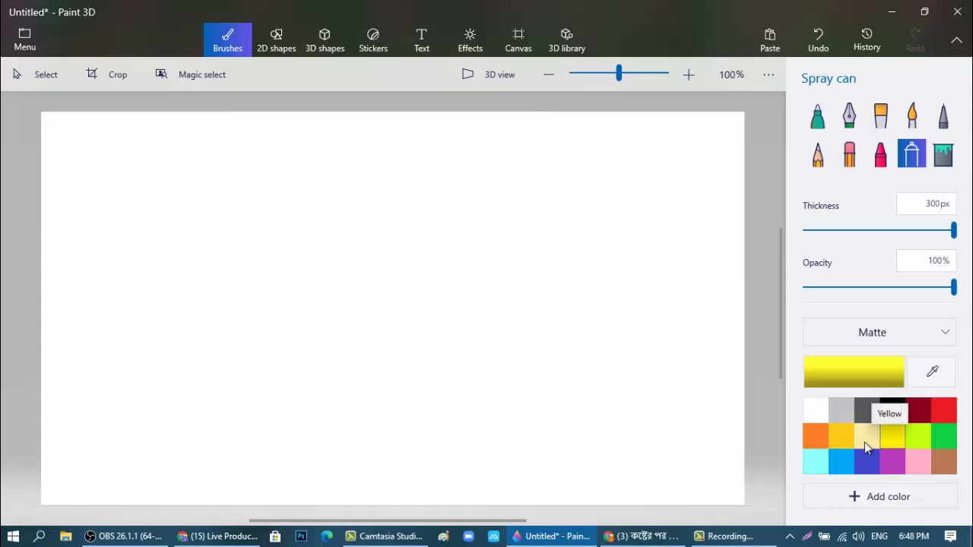
{"action": "mouse_move", "coordinate": [437, 129]}
{"action": "left_mouse_down"}
{"action": "mouse_move", "coordinate": [397, 174]}
{"action": "mouse_move", "coordinate": [313, 130]}
{"action": "mouse_move", "coordinate": [261, 129]}
{"action": "mouse_move", "coordinate": [154, 179]}
{"action": "mouse_move", "coordinate": [63, 135]}
{"action": "mouse_move", "coordinate": [69, 258]}
{"action": "mouse_move", "coordinate": [152, 274]}
{"action": "mouse_move", "coordinate": [741, 193]}
{"action": "mouse_move", "coordinate": [681, 160]}
{"action": "mouse_move", "coordinate": [489, 160]}
{"action": "mouse_move", "coordinate": [714, 328]}
{"action": "mouse_move", "coordinate": [723, 408]}
{"action": "mouse_move", "coordinate": [695, 491]}
{"action": "mouse_move", "coordinate": [556, 360]}
{"action": "mouse_move", "coordinate": [387, 335]}
{"action": "mouse_move", "coordinate": [63, 354]}
{"action": "mouse_move", "coordinate": [45, 405]}
{"action": "mouse_move", "coordinate": [165, 419]}
{"action": "mouse_move", "coordinate": [497, 423]}
{"action": "mouse_move", "coordinate": [641, 475]}
{"action": "mouse_move", "coordinate": [488, 493]}
{"action": "mouse_move", "coordinate": [10, 503]}
{"action": "mouse_move", "coordinate": [75, 475]}
{"action": "left_mouse_up"}
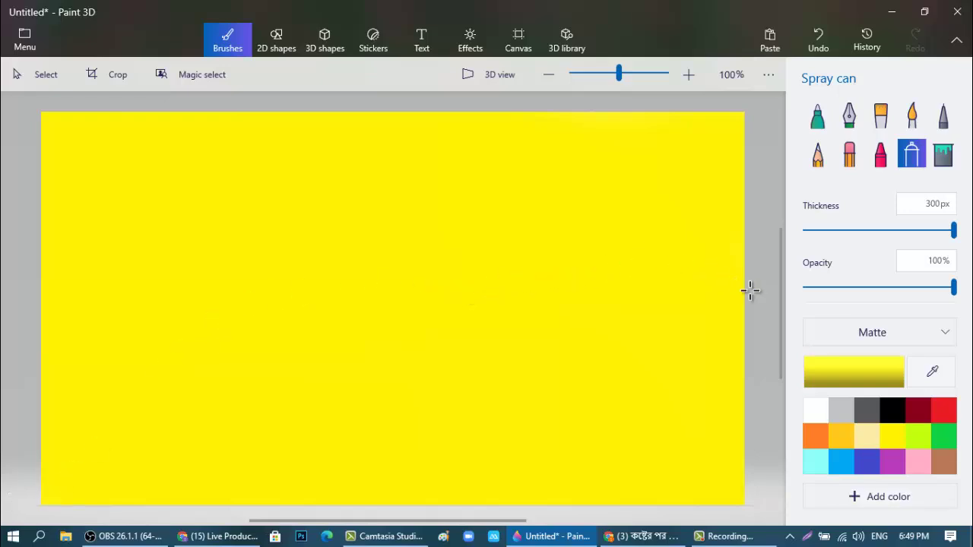
Spray gold patches across the yellow background at 35% opacity
{"action": "left_click_drag", "start_coordinate": [954, 287], "coordinate": [875, 288]}
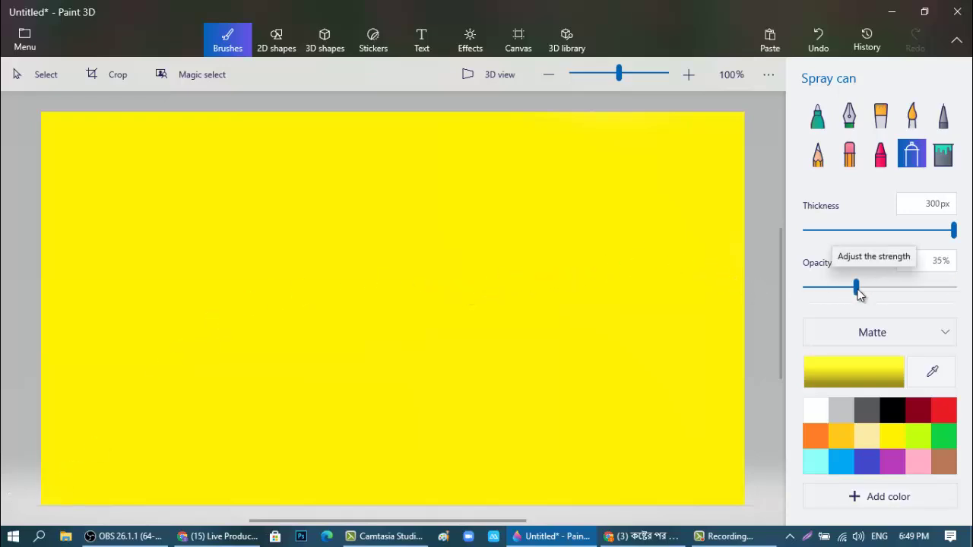
{"action": "left_click", "coordinate": [842, 437]}
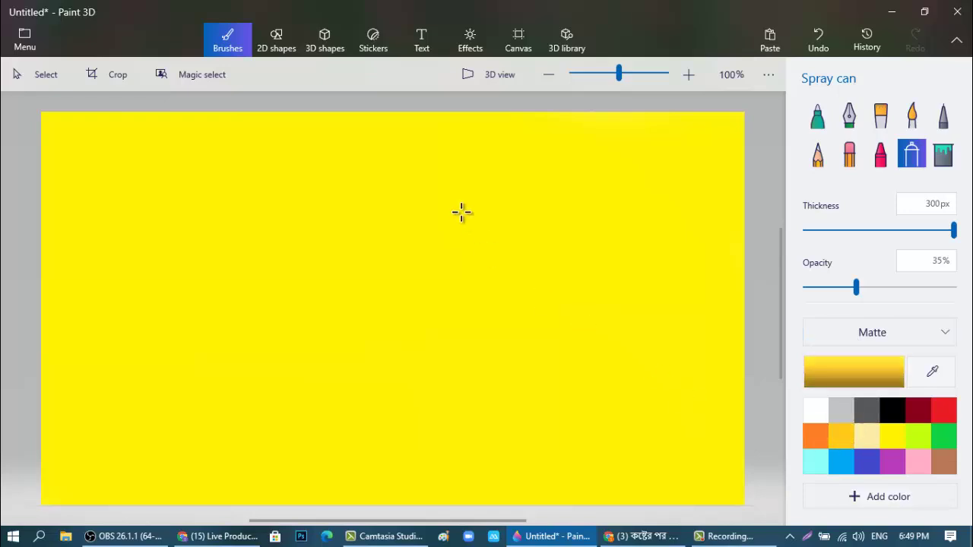
{"action": "mouse_move", "coordinate": [462, 213]}
{"action": "left_mouse_down"}
{"action": "mouse_move", "coordinate": [448, 183]}
{"action": "mouse_move", "coordinate": [370, 140]}
{"action": "mouse_move", "coordinate": [174, 199]}
{"action": "mouse_move", "coordinate": [51, 268]}
{"action": "mouse_move", "coordinate": [42, 328]}
{"action": "mouse_move", "coordinate": [131, 338]}
{"action": "mouse_move", "coordinate": [363, 268]}
{"action": "mouse_move", "coordinate": [613, 104]}
{"action": "mouse_move", "coordinate": [615, 80]}
{"action": "mouse_move", "coordinate": [729, 272]}
{"action": "mouse_move", "coordinate": [643, 393]}
{"action": "mouse_move", "coordinate": [523, 457]}
{"action": "mouse_move", "coordinate": [394, 471]}
{"action": "mouse_move", "coordinate": [242, 429]}
{"action": "mouse_move", "coordinate": [246, 374]}
{"action": "left_mouse_up"}
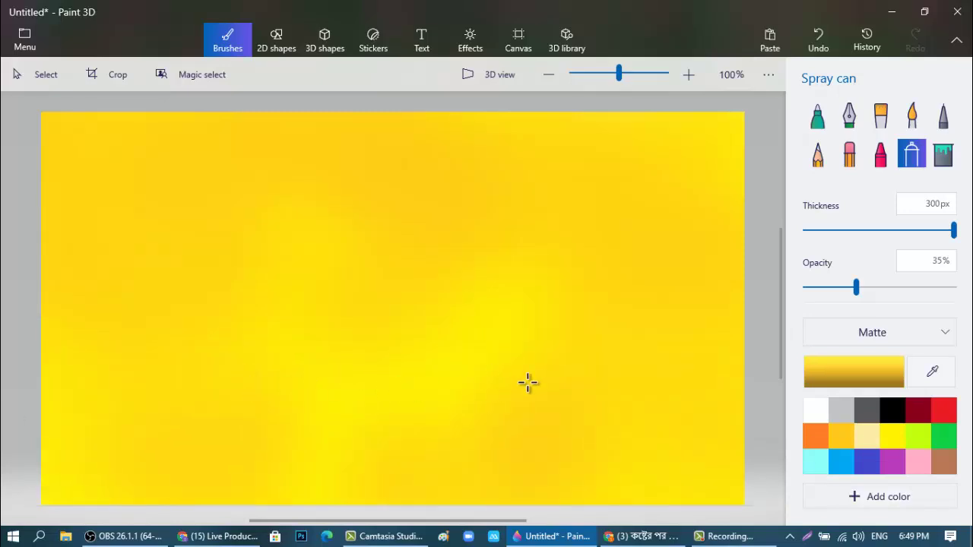
Spray orange shading around the edges and corners of the canvas at 5% opacity
{"action": "left_click", "coordinate": [817, 435]}
{"action": "left_click_drag", "start_coordinate": [822, 289], "coordinate": [813, 301]}
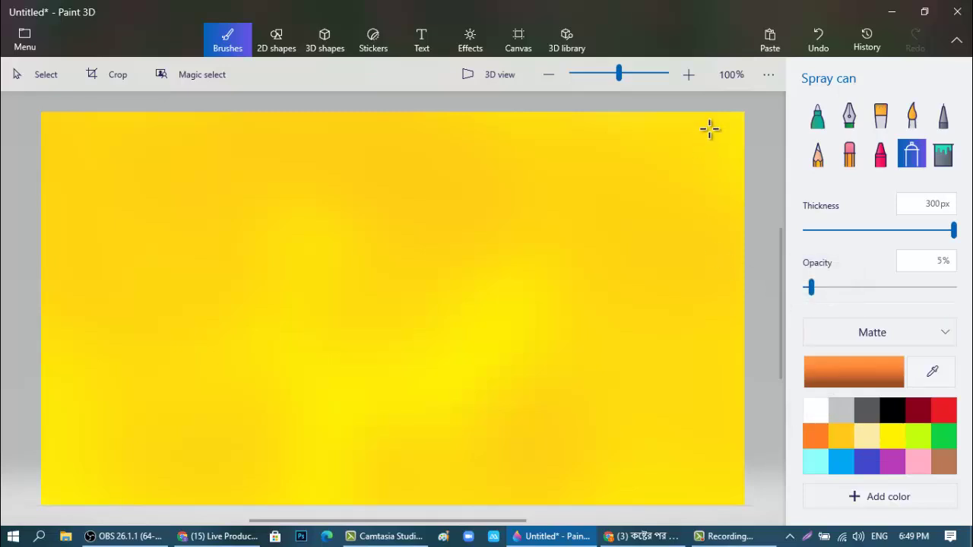
{"action": "left_click_drag", "start_coordinate": [708, 130], "coordinate": [688, 93]}
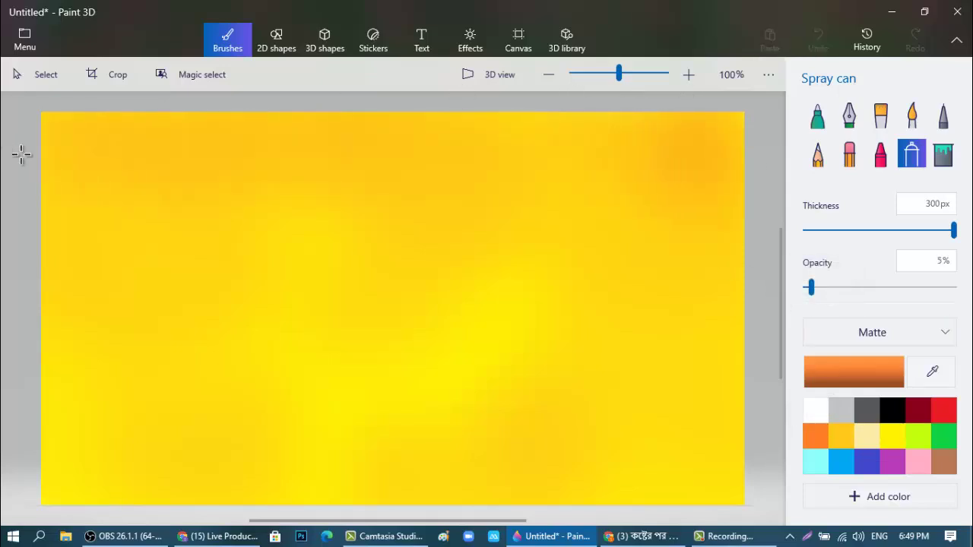
{"action": "mouse_move", "coordinate": [51, 368]}
{"action": "left_mouse_down"}
{"action": "mouse_move", "coordinate": [108, 492]}
{"action": "mouse_move", "coordinate": [127, 507]}
{"action": "mouse_move", "coordinate": [173, 456]}
{"action": "mouse_move", "coordinate": [105, 333]}
{"action": "mouse_move", "coordinate": [300, 434]}
{"action": "mouse_move", "coordinate": [314, 497]}
{"action": "mouse_move", "coordinate": [716, 455]}
{"action": "mouse_move", "coordinate": [697, 496]}
{"action": "mouse_move", "coordinate": [685, 335]}
{"action": "left_mouse_up"}
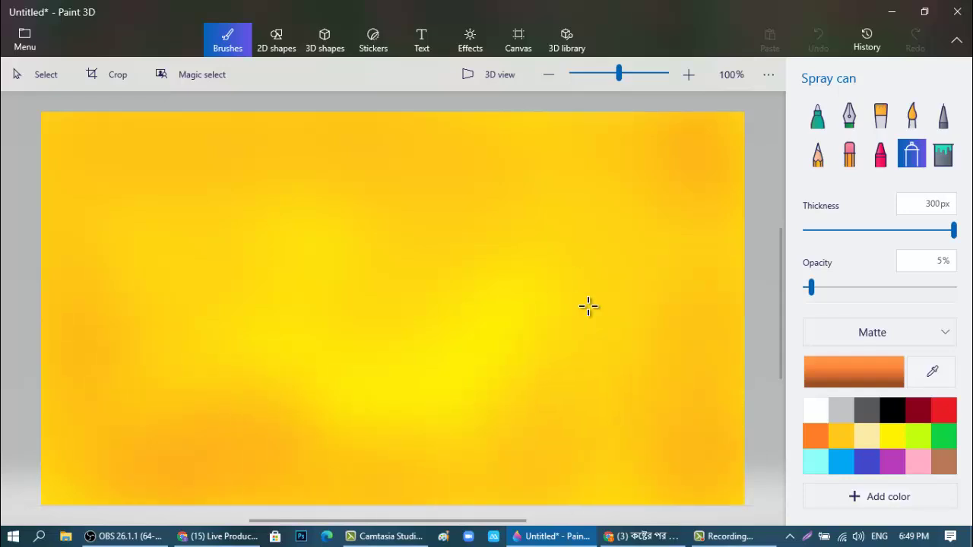
Soften the orange shading around the canvas edges with gold spray strokes
{"action": "left_click", "coordinate": [846, 432]}
{"action": "left_click_drag", "start_coordinate": [142, 279], "coordinate": [131, 152]}
{"action": "mouse_move", "coordinate": [245, 213]}
{"action": "left_mouse_down"}
{"action": "mouse_move", "coordinate": [393, 156]}
{"action": "mouse_move", "coordinate": [591, 227]}
{"action": "left_mouse_up"}
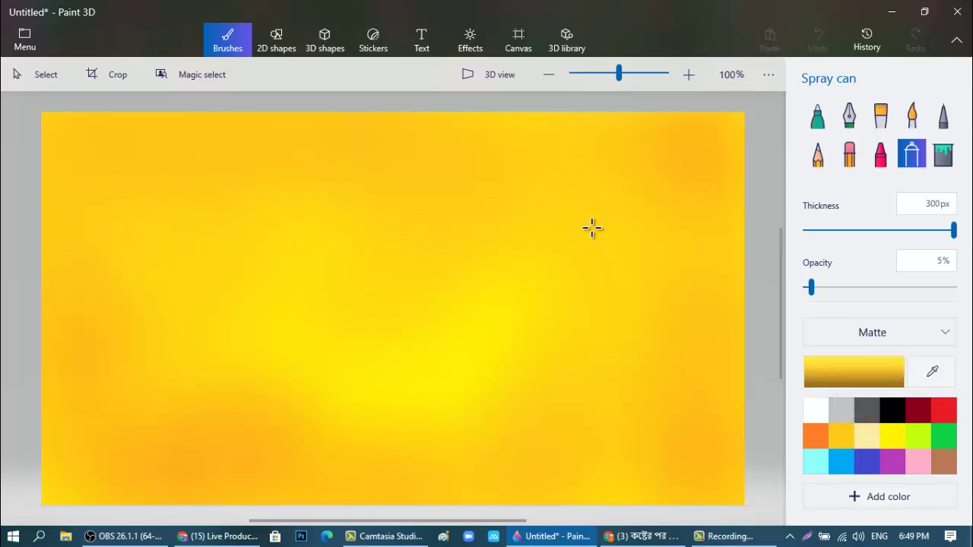
{"action": "mouse_move", "coordinate": [613, 383]}
{"action": "left_mouse_down"}
{"action": "mouse_move", "coordinate": [686, 329]}
{"action": "mouse_move", "coordinate": [682, 406]}
{"action": "mouse_move", "coordinate": [629, 469]}
{"action": "left_mouse_up"}
{"action": "left_click_drag", "start_coordinate": [454, 473], "coordinate": [273, 413]}
{"action": "left_click_drag", "start_coordinate": [103, 343], "coordinate": [187, 312]}
Blend the gold background with yellow spray strokes at 5% opacity, working around the middle of the canvas
{"action": "left_click", "coordinate": [893, 435]}
{"action": "mouse_move", "coordinate": [409, 336]}
{"action": "left_mouse_down"}
{"action": "mouse_move", "coordinate": [150, 174]}
{"action": "mouse_move", "coordinate": [83, 163]}
{"action": "mouse_move", "coordinate": [93, 311]}
{"action": "mouse_move", "coordinate": [165, 416]}
{"action": "left_mouse_up"}
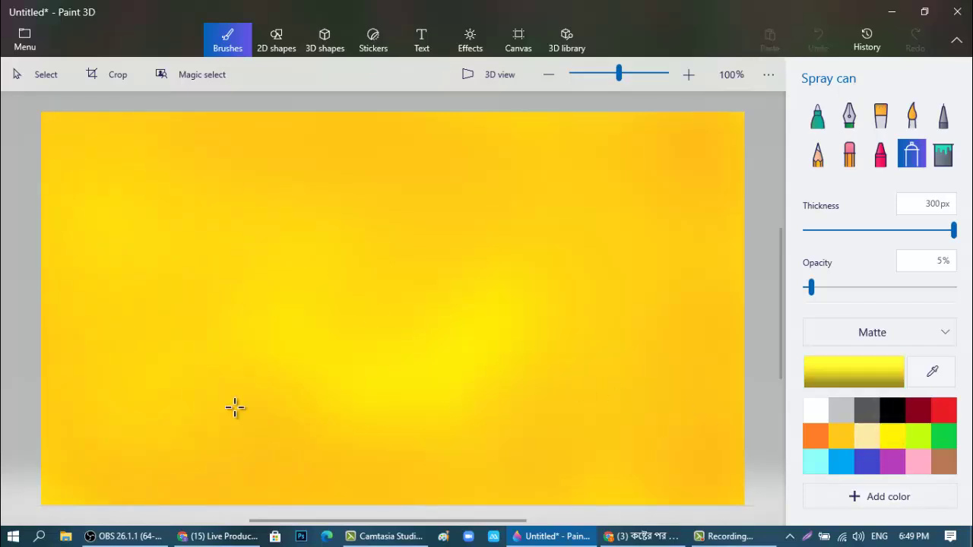
{"action": "mouse_move", "coordinate": [235, 407]}
{"action": "left_mouse_down"}
{"action": "mouse_move", "coordinate": [392, 460]}
{"action": "mouse_move", "coordinate": [199, 393]}
{"action": "mouse_move", "coordinate": [344, 319]}
{"action": "mouse_move", "coordinate": [400, 176]}
{"action": "mouse_move", "coordinate": [296, 203]}
{"action": "left_mouse_up"}
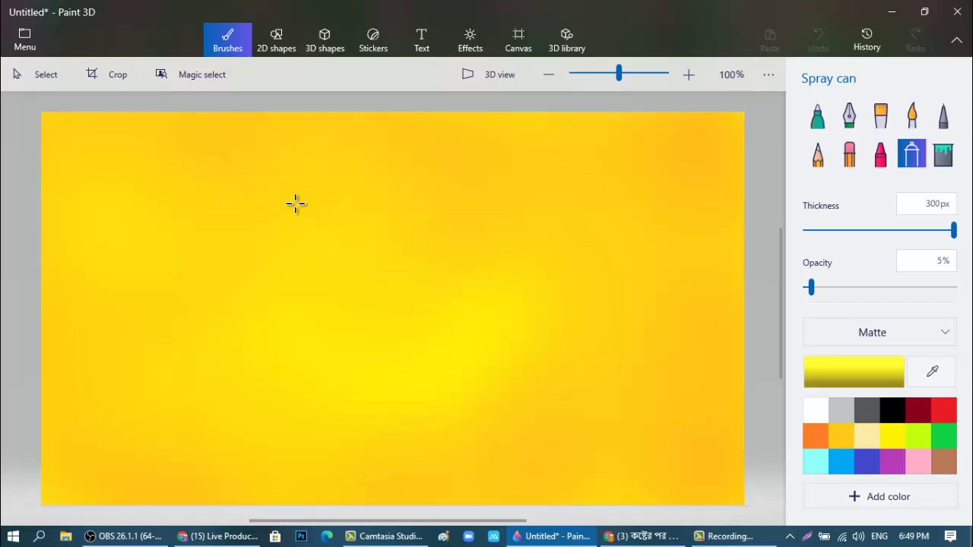
{"action": "mouse_move", "coordinate": [439, 240]}
{"action": "left_mouse_down"}
{"action": "mouse_move", "coordinate": [550, 191]}
{"action": "mouse_move", "coordinate": [354, 271]}
{"action": "left_mouse_up"}
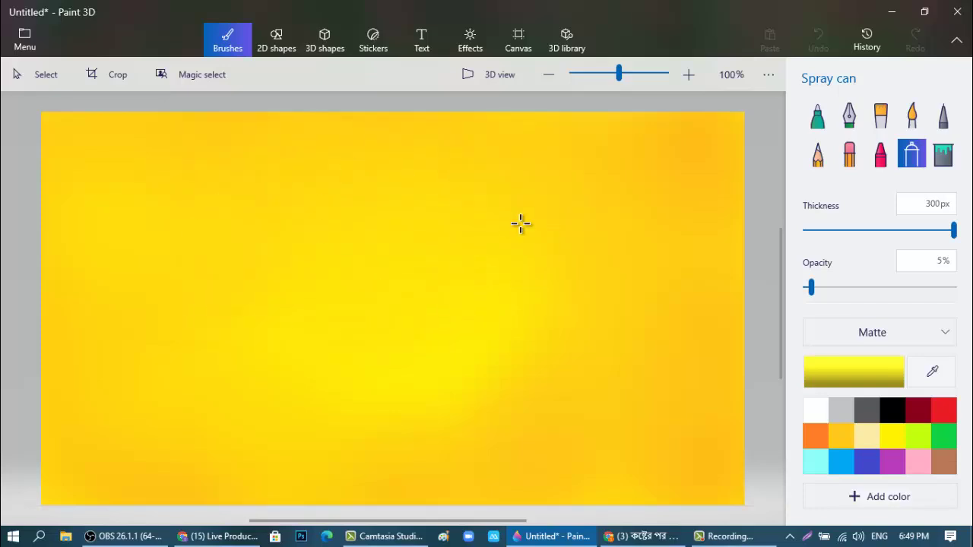
{"action": "mouse_move", "coordinate": [521, 223]}
{"action": "left_mouse_down"}
{"action": "mouse_move", "coordinate": [595, 204]}
{"action": "mouse_move", "coordinate": [647, 214]}
{"action": "mouse_move", "coordinate": [573, 273]}
{"action": "left_mouse_up"}
{"action": "mouse_move", "coordinate": [575, 410]}
{"action": "left_mouse_down"}
{"action": "mouse_move", "coordinate": [309, 480]}
{"action": "mouse_move", "coordinate": [558, 463]}
{"action": "mouse_move", "coordinate": [619, 429]}
{"action": "mouse_move", "coordinate": [592, 323]}
{"action": "mouse_move", "coordinate": [564, 320]}
{"action": "left_mouse_up"}
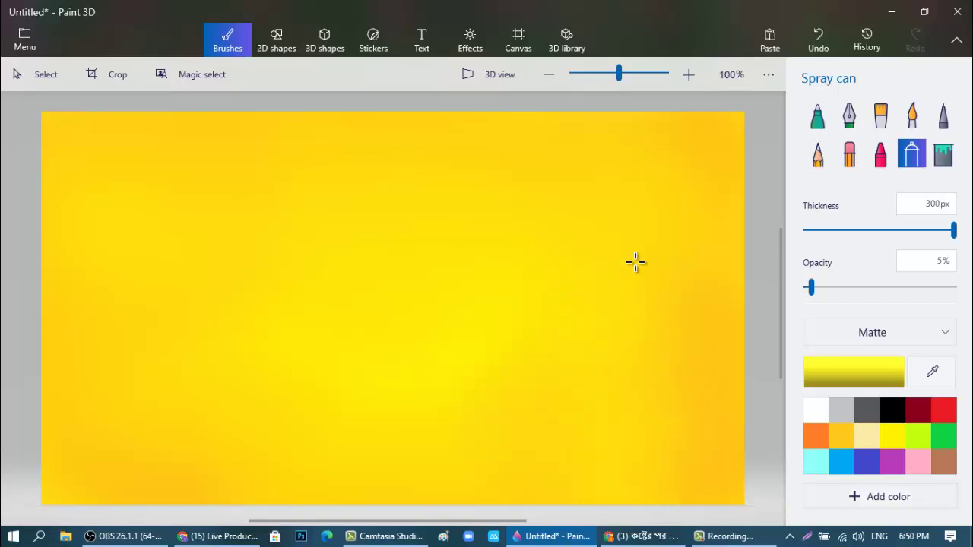
Brighten the central area of the background with yellow spray at 21% opacity
{"action": "left_click_drag", "start_coordinate": [811, 287], "coordinate": [835, 287]}
{"action": "mouse_move", "coordinate": [472, 327]}
{"action": "left_mouse_down"}
{"action": "mouse_move", "coordinate": [437, 329]}
{"action": "mouse_move", "coordinate": [353, 298]}
{"action": "mouse_move", "coordinate": [362, 301]}
{"action": "mouse_move", "coordinate": [268, 247]}
{"action": "left_mouse_up"}
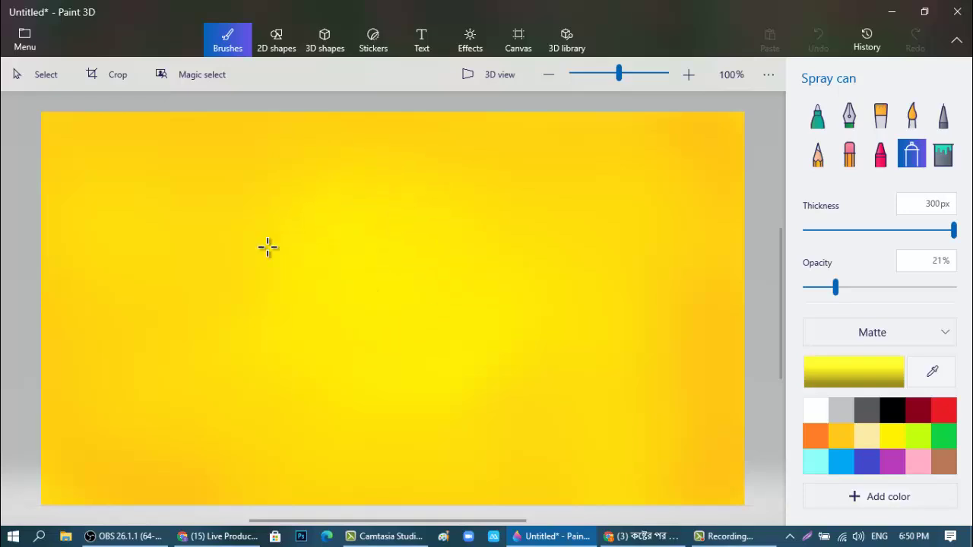
{"action": "mouse_move", "coordinate": [289, 307]}
{"action": "left_mouse_down"}
{"action": "mouse_move", "coordinate": [293, 406]}
{"action": "mouse_move", "coordinate": [471, 193]}
{"action": "mouse_move", "coordinate": [618, 385]}
{"action": "left_mouse_up"}
{"action": "left_click_drag", "start_coordinate": [211, 401], "coordinate": [383, 296]}
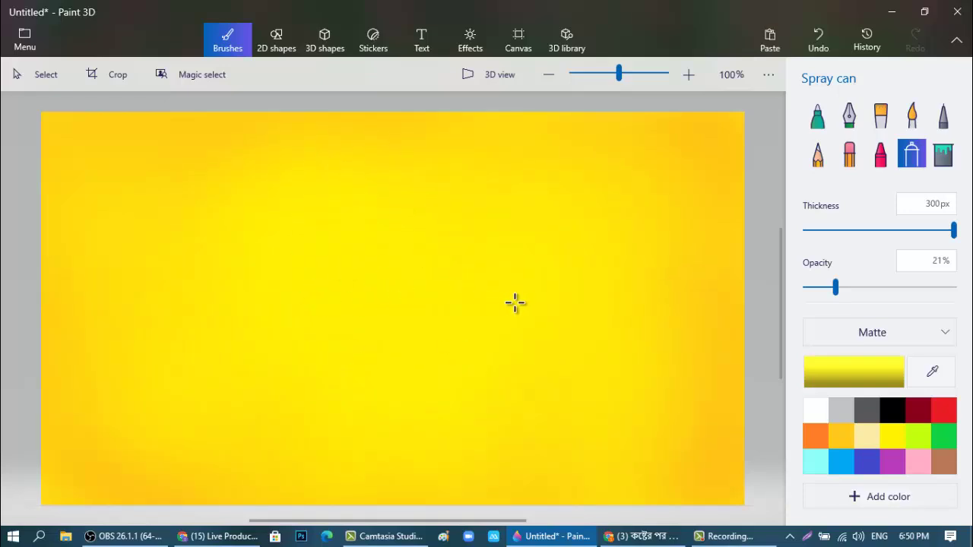
Intensify the yellow glow at 63% spray opacity, extending it from the centre towards the sides of the canvas
{"action": "left_click_drag", "start_coordinate": [888, 295], "coordinate": [899, 294]}
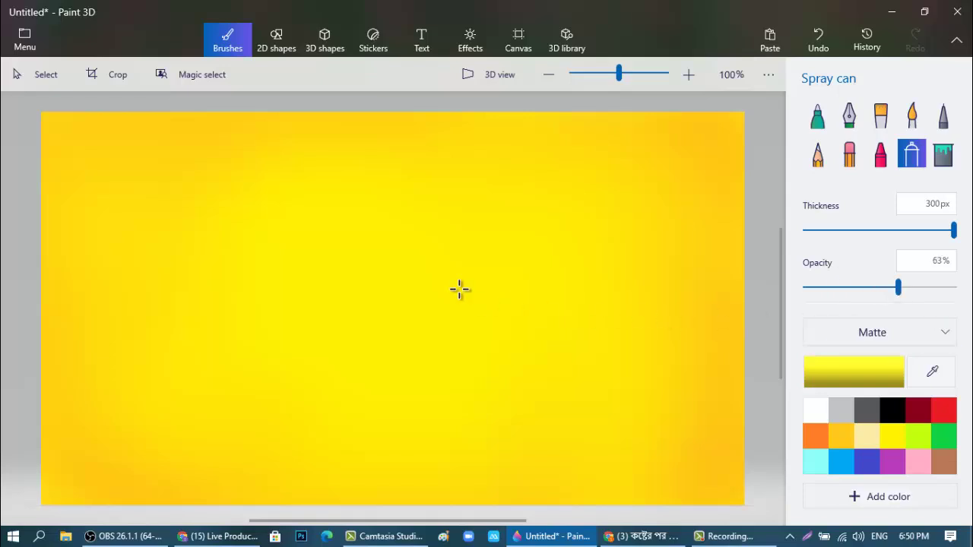
{"action": "left_click_drag", "start_coordinate": [458, 289], "coordinate": [344, 242]}
{"action": "left_click_drag", "start_coordinate": [417, 247], "coordinate": [446, 311]}
{"action": "mouse_move", "coordinate": [178, 208]}
{"action": "left_mouse_down"}
{"action": "mouse_move", "coordinate": [133, 342]}
{"action": "mouse_move", "coordinate": [127, 393]}
{"action": "left_mouse_up"}
{"action": "mouse_move", "coordinate": [441, 173]}
{"action": "left_mouse_down"}
{"action": "mouse_move", "coordinate": [590, 380]}
{"action": "mouse_move", "coordinate": [547, 433]}
{"action": "left_mouse_up"}
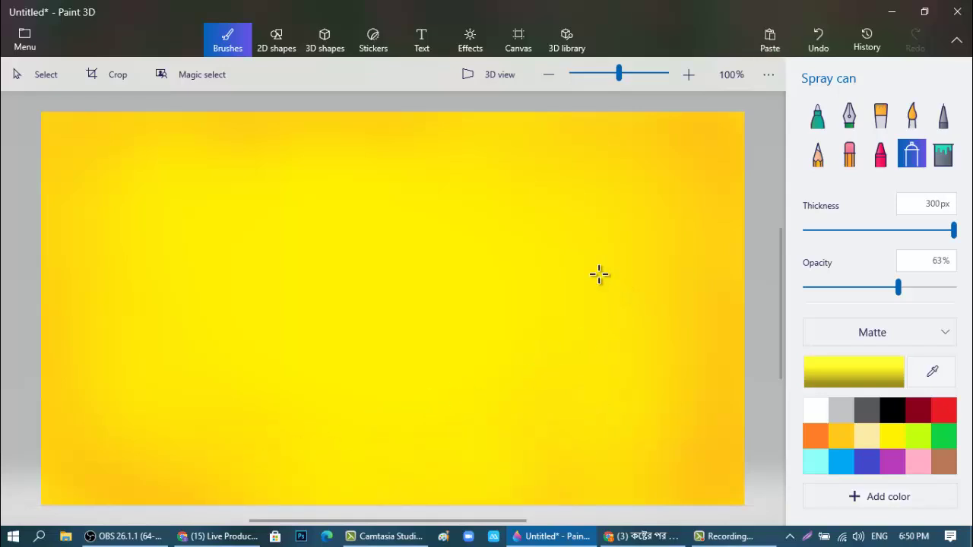
Draw a large 2D circle, then resize and centre it in the upper half of the canvas
{"action": "left_click", "coordinate": [275, 38]}
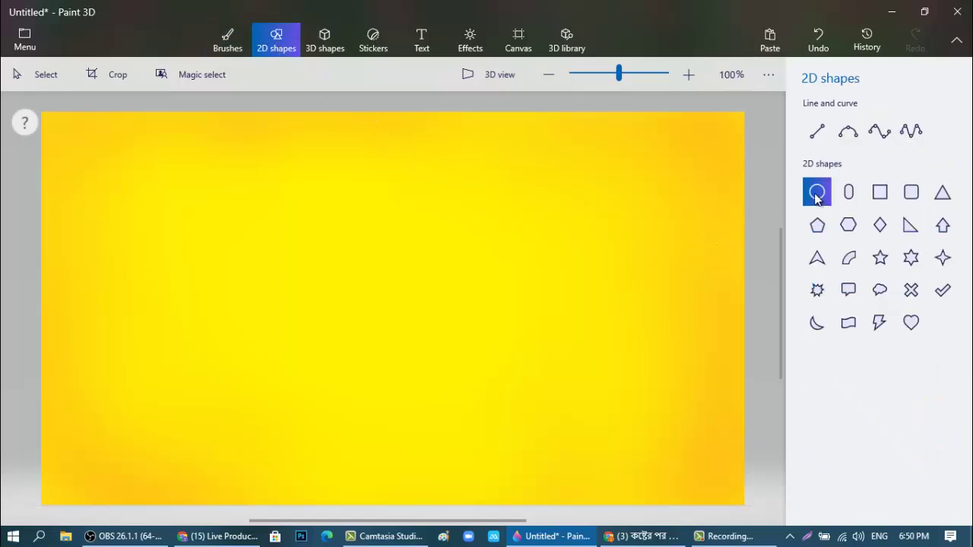
{"action": "left_click_drag", "start_coordinate": [257, 198], "coordinate": [497, 408]}
{"action": "mouse_move", "coordinate": [409, 344]}
{"action": "left_mouse_down"}
{"action": "mouse_move", "coordinate": [443, 339]}
{"action": "mouse_move", "coordinate": [431, 342]}
{"action": "left_mouse_up"}
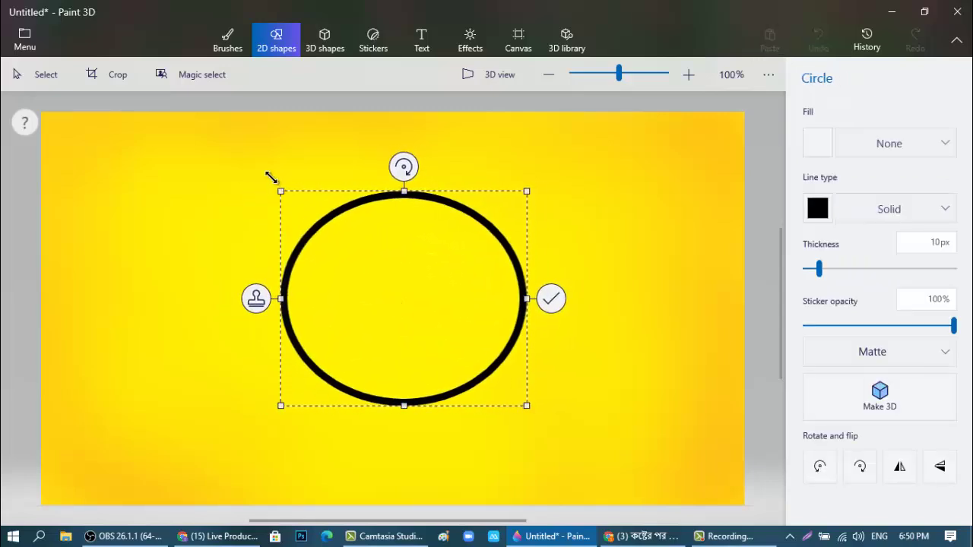
{"action": "left_click_drag", "start_coordinate": [280, 190], "coordinate": [254, 159]}
{"action": "left_click_drag", "start_coordinate": [397, 281], "coordinate": [403, 267]}
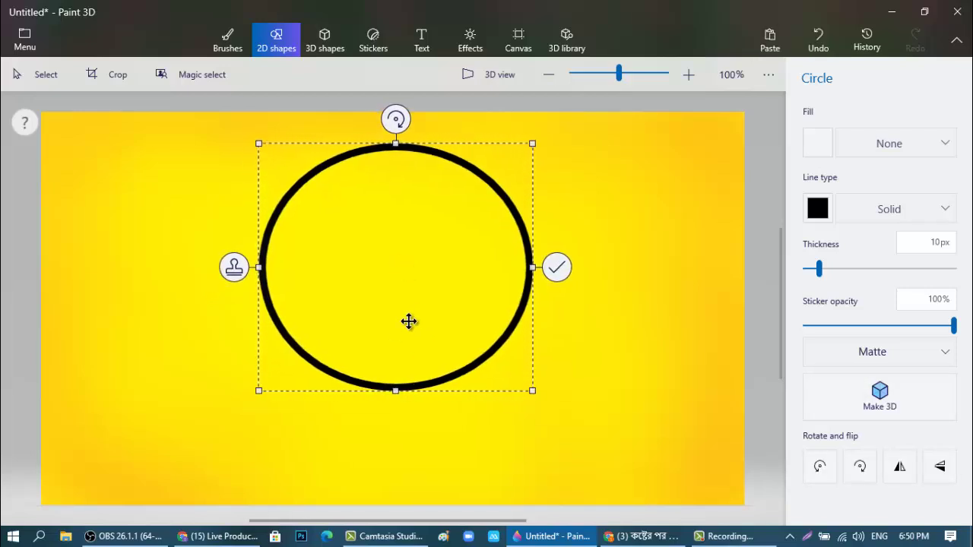
{"action": "left_click_drag", "start_coordinate": [424, 316], "coordinate": [434, 312]}
{"action": "left_click_drag", "start_coordinate": [271, 145], "coordinate": [304, 159]}
{"action": "left_click_drag", "start_coordinate": [391, 236], "coordinate": [369, 226]}
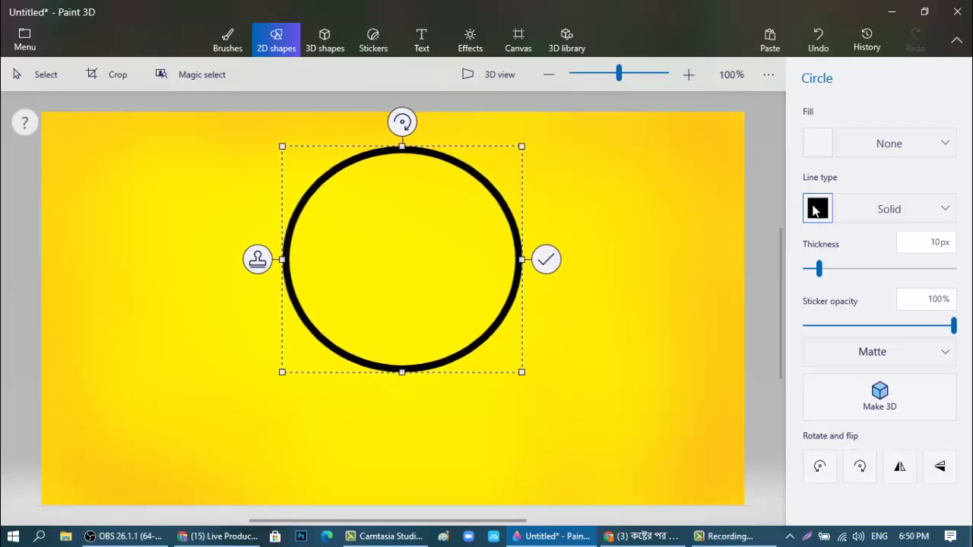
Give the circle a white outline and a solid white fill, and commit it to the canvas
{"action": "left_click", "coordinate": [817, 208]}
{"action": "left_click", "coordinate": [754, 261]}
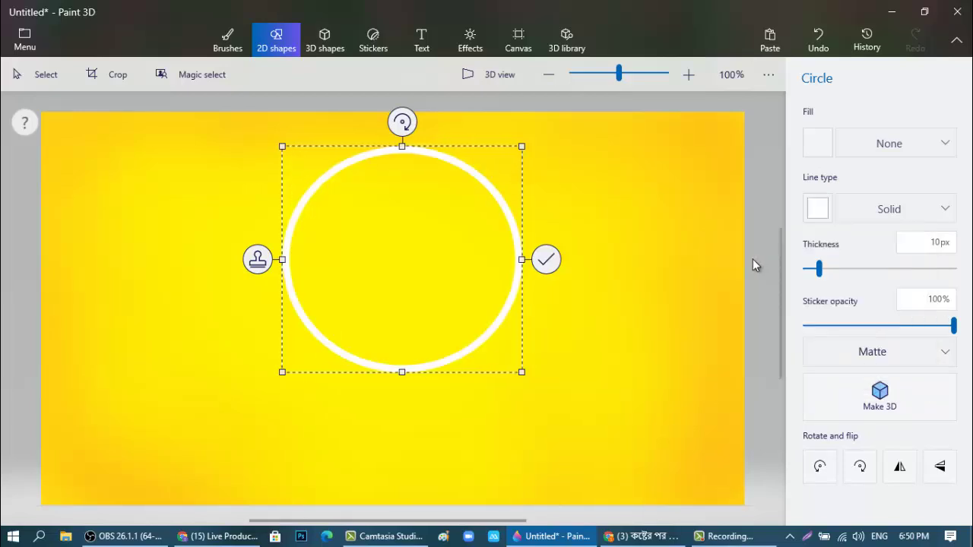
{"action": "left_click", "coordinate": [817, 143]}
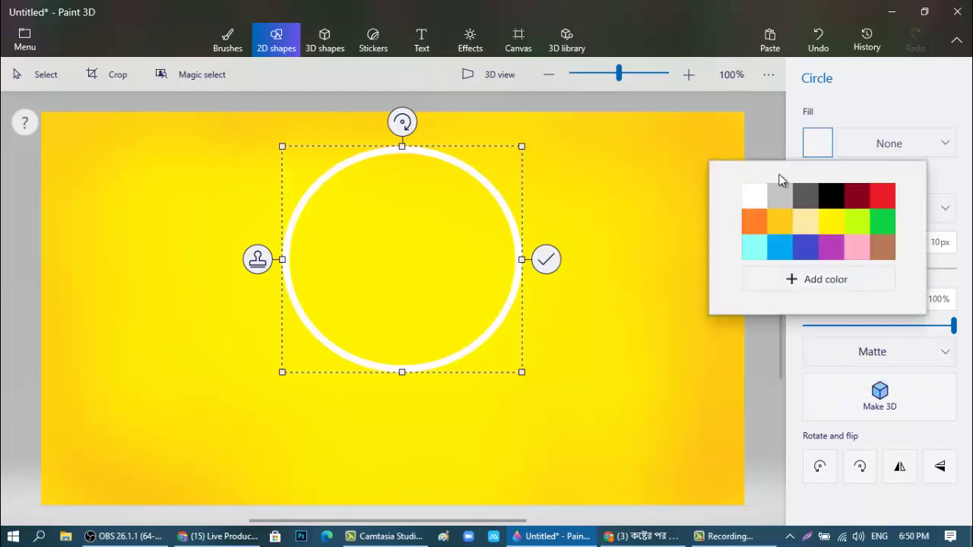
{"action": "left_click", "coordinate": [755, 196]}
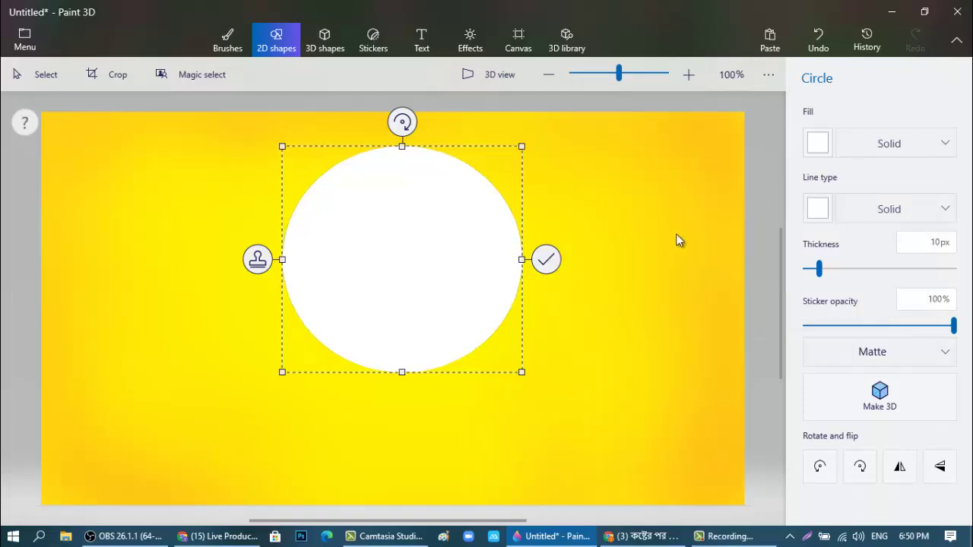
{"action": "left_click", "coordinate": [595, 302]}
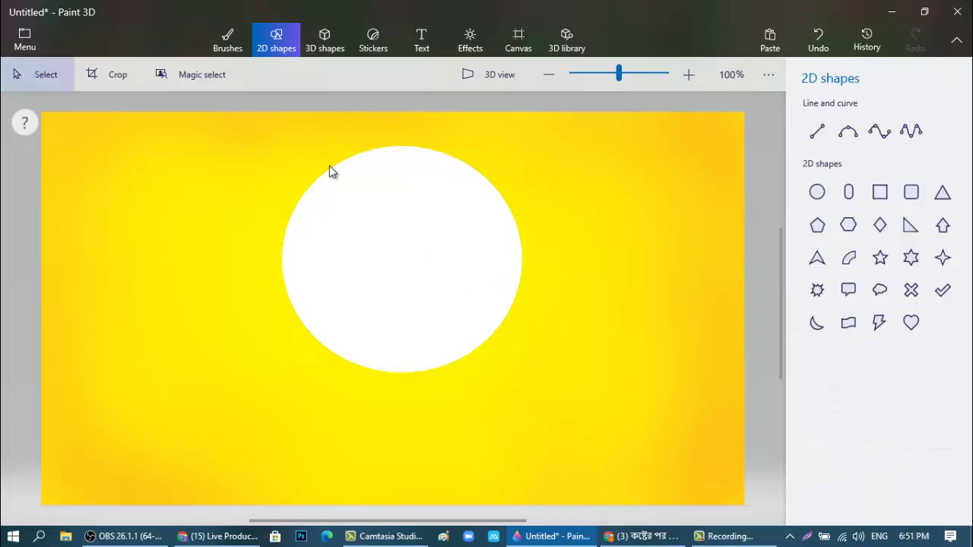
Paint a thick black tree trunk with the 16 px Marker, from inside the white circle down to the canvas's lower edge
{"action": "left_click", "coordinate": [230, 49]}
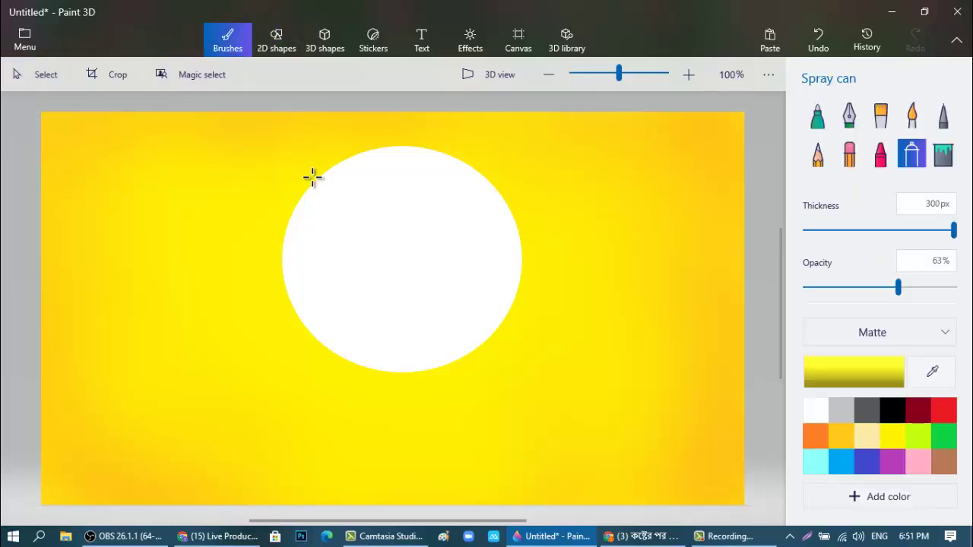
{"action": "left_click", "coordinate": [816, 119]}
{"action": "left_click_drag", "start_coordinate": [811, 231], "coordinate": [827, 242]}
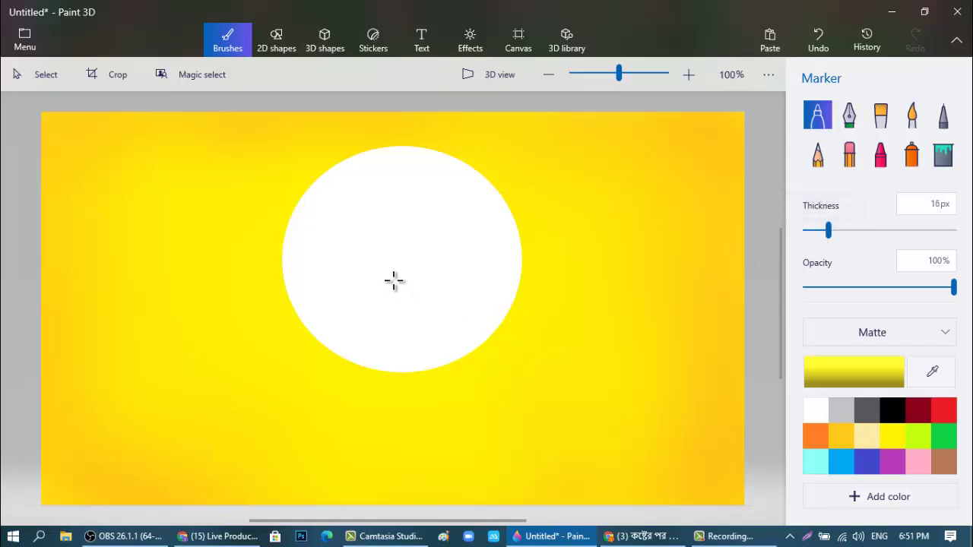
{"action": "left_click_drag", "start_coordinate": [394, 286], "coordinate": [395, 323]}
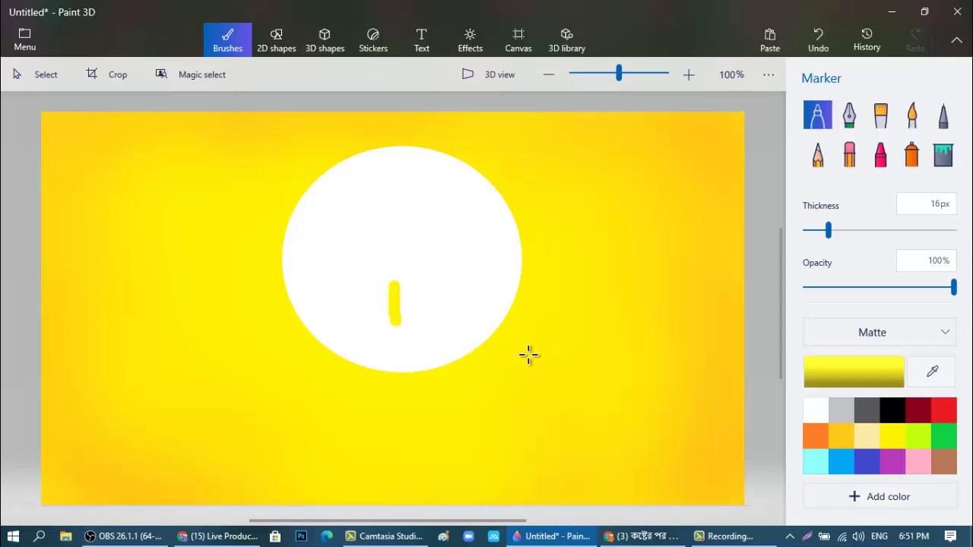
{"action": "left_click", "coordinate": [889, 411]}
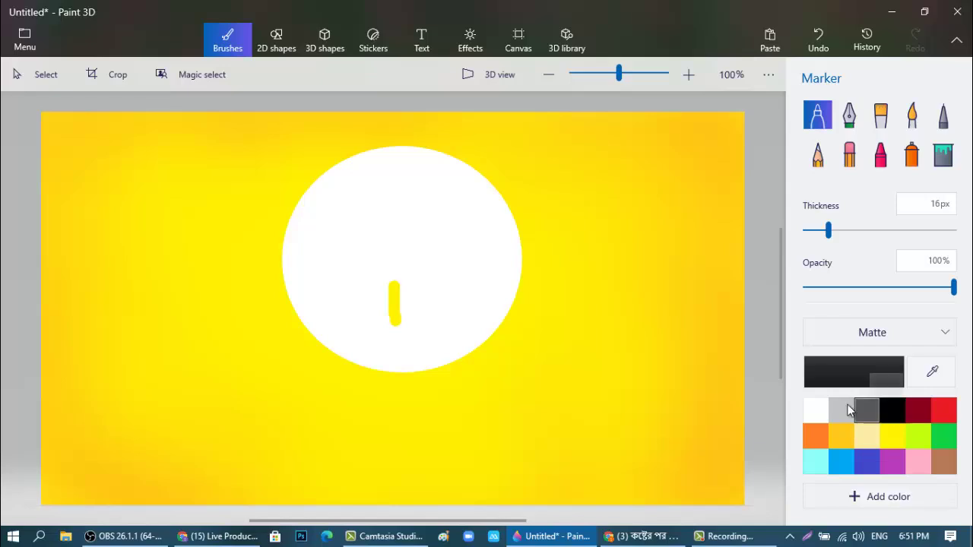
{"action": "left_click_drag", "start_coordinate": [393, 286], "coordinate": [389, 517]}
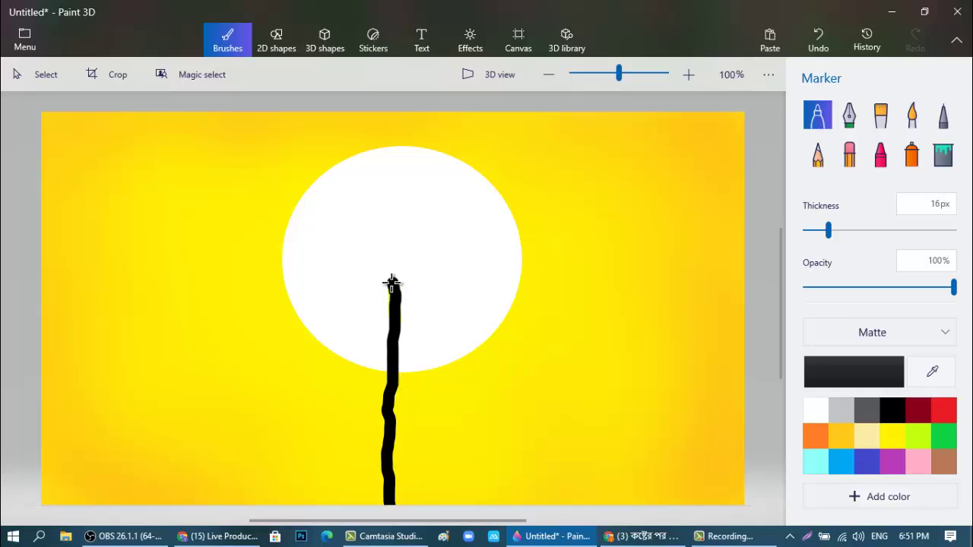
{"action": "mouse_move", "coordinate": [391, 283]}
{"action": "left_mouse_down"}
{"action": "mouse_move", "coordinate": [403, 514]}
{"action": "mouse_move", "coordinate": [393, 474]}
{"action": "mouse_move", "coordinate": [394, 435]}
{"action": "mouse_move", "coordinate": [406, 515]}
{"action": "mouse_move", "coordinate": [393, 432]}
{"action": "mouse_move", "coordinate": [393, 487]}
{"action": "left_mouse_up"}
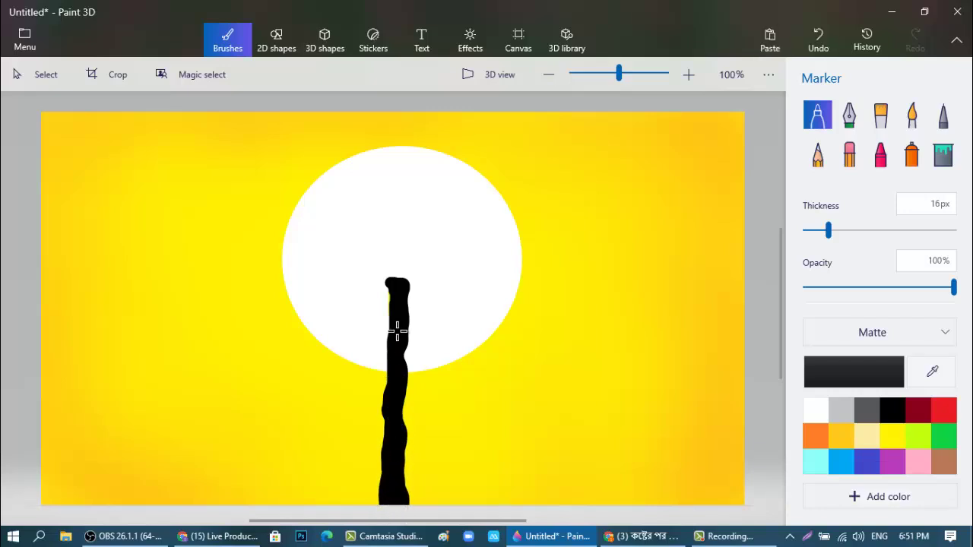
{"action": "left_click_drag", "start_coordinate": [395, 292], "coordinate": [396, 310]}
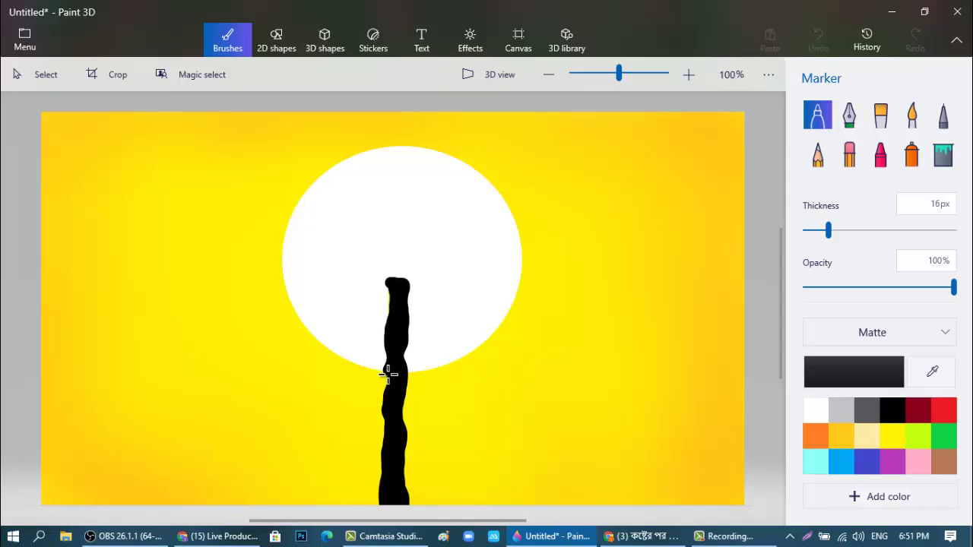
{"action": "left_click_drag", "start_coordinate": [382, 484], "coordinate": [380, 508]}
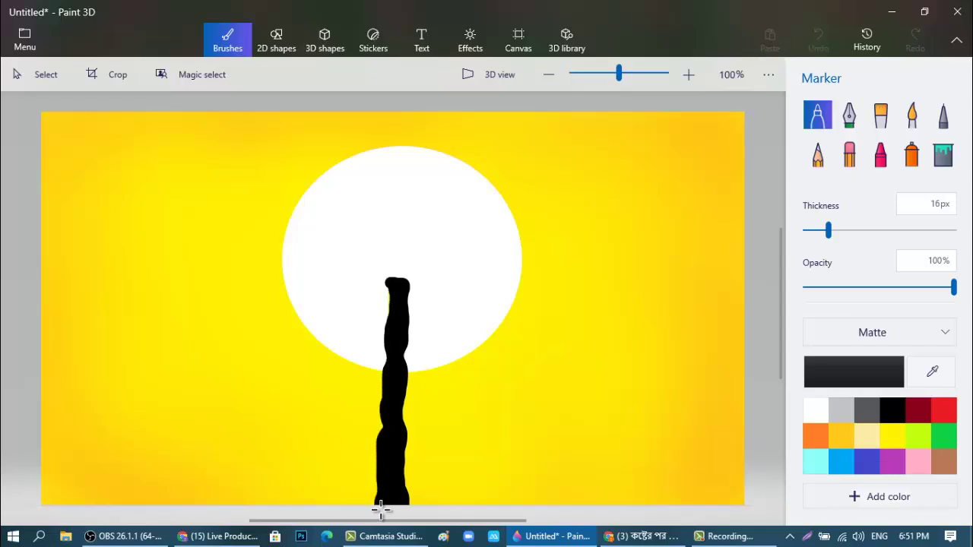
Widen the black tree trunk along its right edge with the 16 px Marker, from the flat top down to the base
{"action": "left_click_drag", "start_coordinate": [387, 428], "coordinate": [394, 376]}
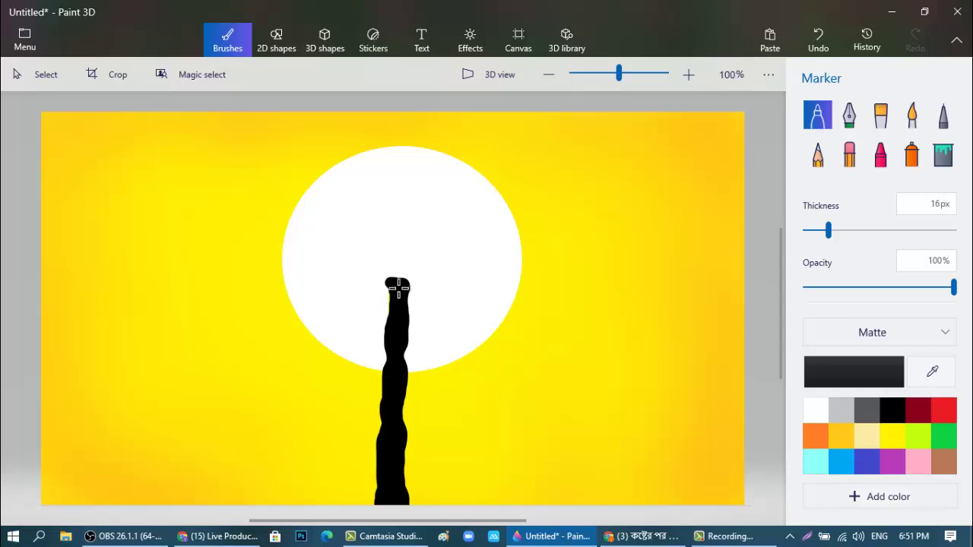
{"action": "mouse_move", "coordinate": [398, 287]}
{"action": "left_mouse_down"}
{"action": "mouse_move", "coordinate": [409, 285]}
{"action": "mouse_move", "coordinate": [404, 472]}
{"action": "mouse_move", "coordinate": [417, 507]}
{"action": "mouse_move", "coordinate": [411, 460]}
{"action": "left_mouse_up"}
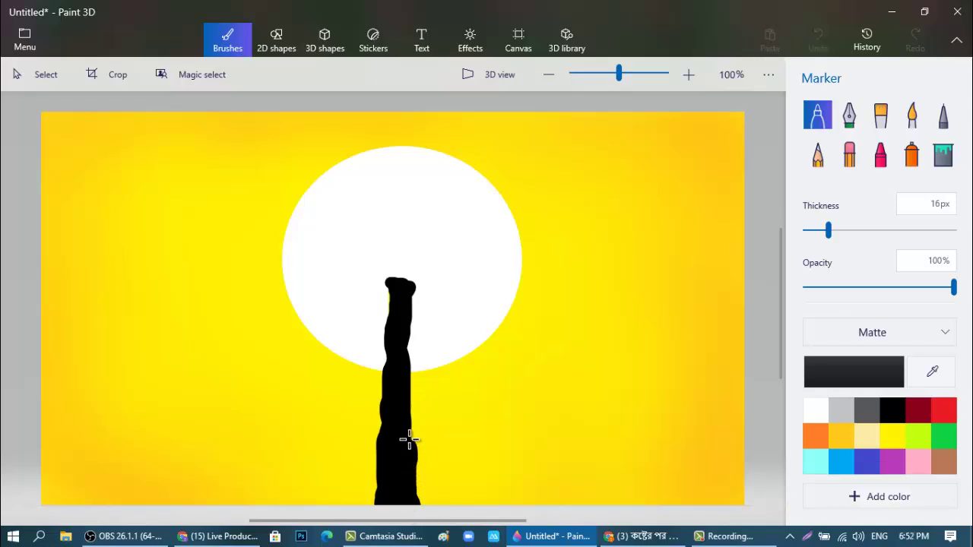
{"action": "mouse_move", "coordinate": [411, 416]}
{"action": "left_mouse_down"}
{"action": "mouse_move", "coordinate": [417, 290]}
{"action": "mouse_move", "coordinate": [409, 281]}
{"action": "left_mouse_up"}
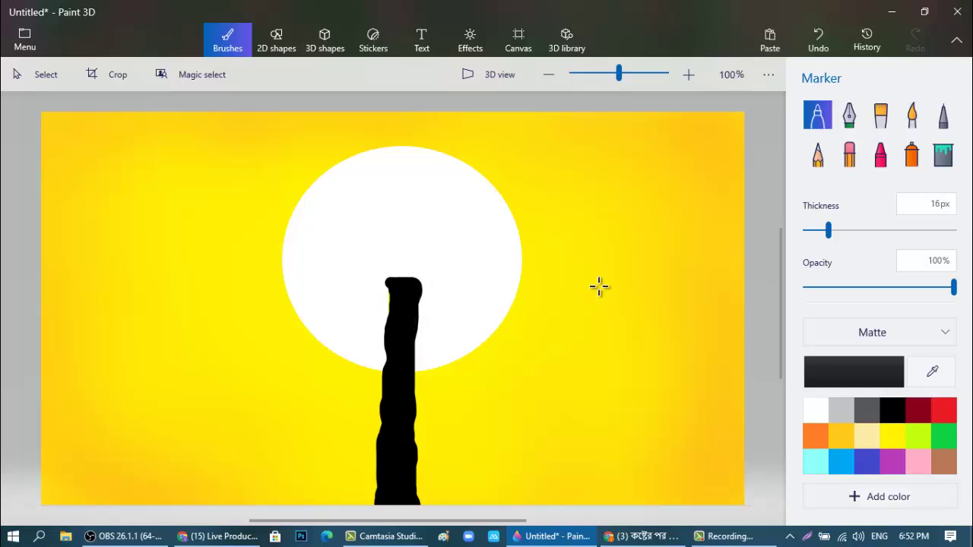
Paint a forked lower branch on each side of the trunk with the Marker at 9 px thickness
{"action": "left_click_drag", "start_coordinate": [828, 230], "coordinate": [817, 238]}
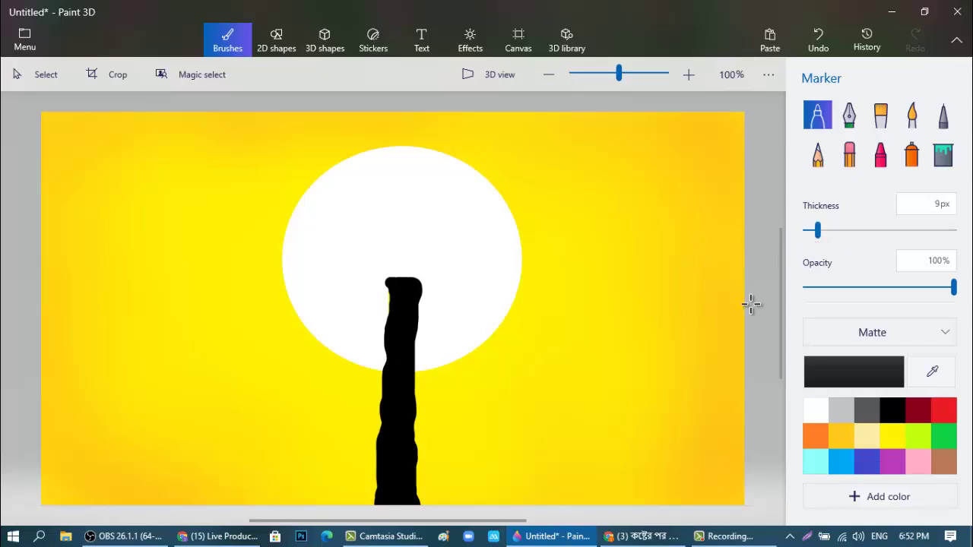
{"action": "left_click_drag", "start_coordinate": [453, 381], "coordinate": [409, 430]}
{"action": "mouse_move", "coordinate": [444, 389]}
{"action": "left_mouse_down"}
{"action": "mouse_move", "coordinate": [489, 375]}
{"action": "mouse_move", "coordinate": [458, 378]}
{"action": "mouse_move", "coordinate": [479, 352]}
{"action": "left_mouse_up"}
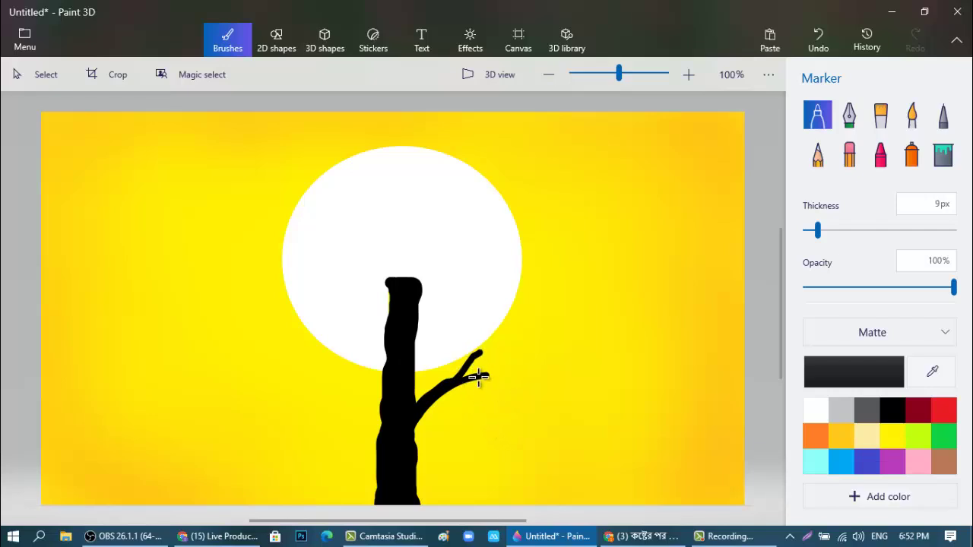
{"action": "mouse_move", "coordinate": [387, 457]}
{"action": "left_mouse_down"}
{"action": "mouse_move", "coordinate": [322, 389]}
{"action": "mouse_move", "coordinate": [344, 404]}
{"action": "left_mouse_up"}
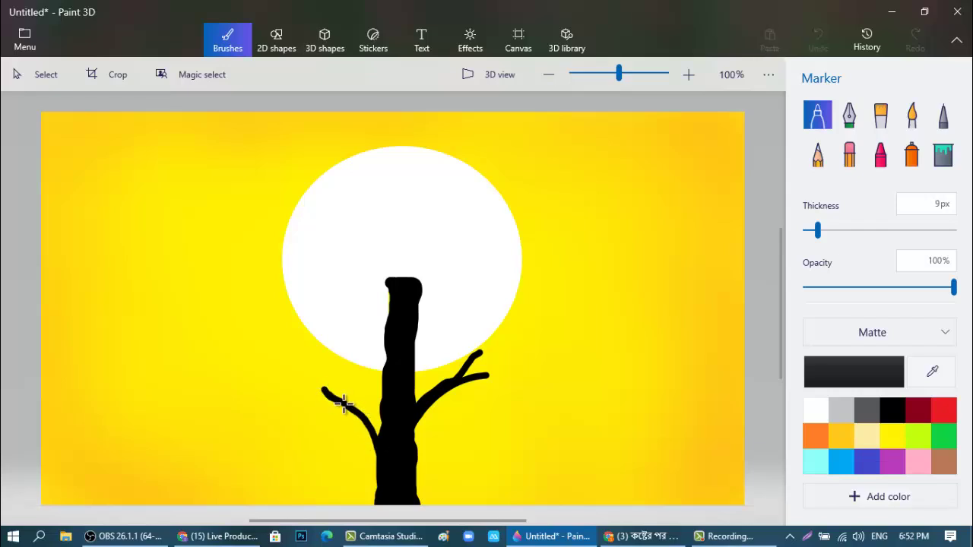
{"action": "left_click_drag", "start_coordinate": [378, 438], "coordinate": [385, 457]}
{"action": "left_click_drag", "start_coordinate": [364, 411], "coordinate": [312, 344]}
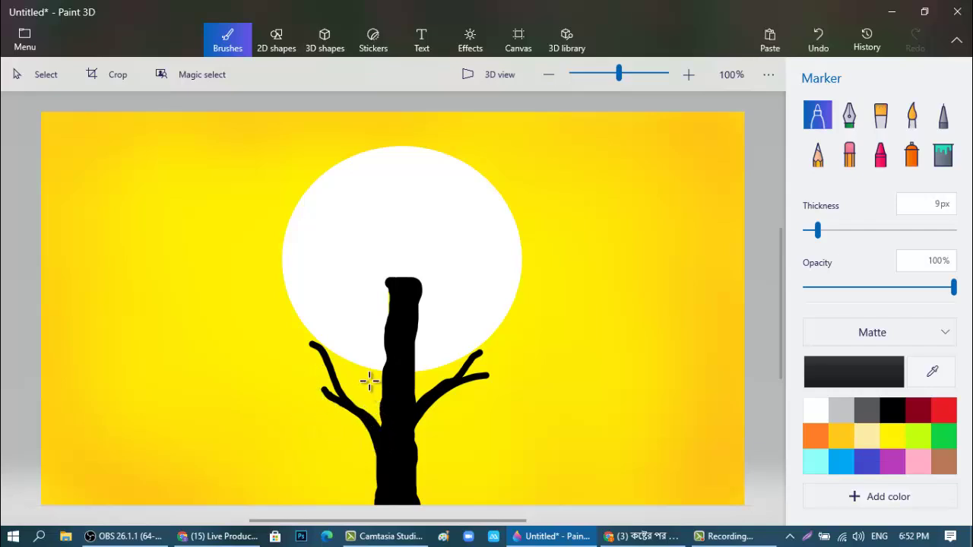
Paint forked upper branches on both sides of the trunk, an extra offshoot on the lower left branch and a small peak on the trunk top
{"action": "left_click_drag", "start_coordinate": [387, 367], "coordinate": [370, 327]}
{"action": "left_click_drag", "start_coordinate": [364, 310], "coordinate": [363, 308]}
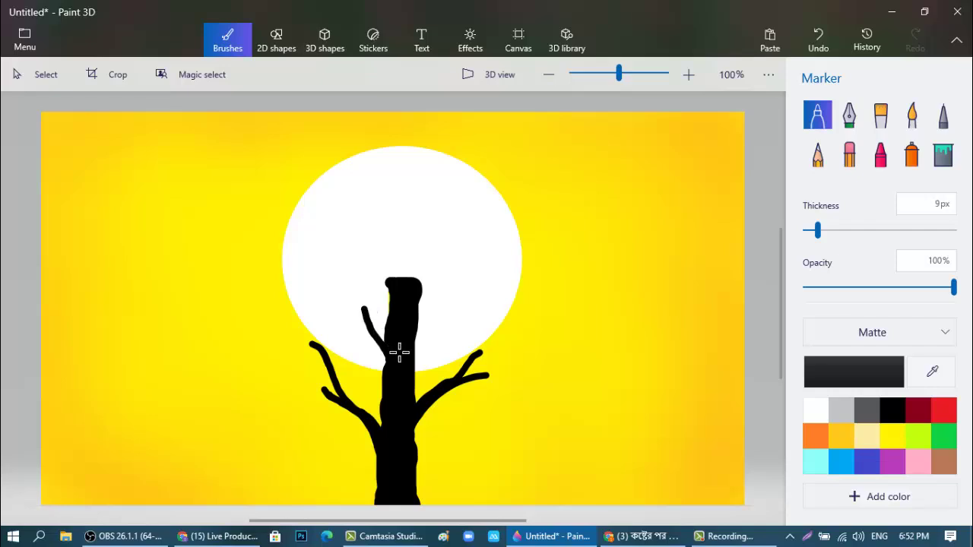
{"action": "mouse_move", "coordinate": [411, 359]}
{"action": "left_mouse_down"}
{"action": "mouse_move", "coordinate": [430, 326]}
{"action": "mouse_move", "coordinate": [453, 315]}
{"action": "mouse_move", "coordinate": [417, 332]}
{"action": "mouse_move", "coordinate": [404, 355]}
{"action": "mouse_move", "coordinate": [427, 330]}
{"action": "mouse_move", "coordinate": [416, 337]}
{"action": "mouse_move", "coordinate": [425, 341]}
{"action": "mouse_move", "coordinate": [443, 289]}
{"action": "left_mouse_up"}
{"action": "left_click_drag", "start_coordinate": [423, 335], "coordinate": [495, 314]}
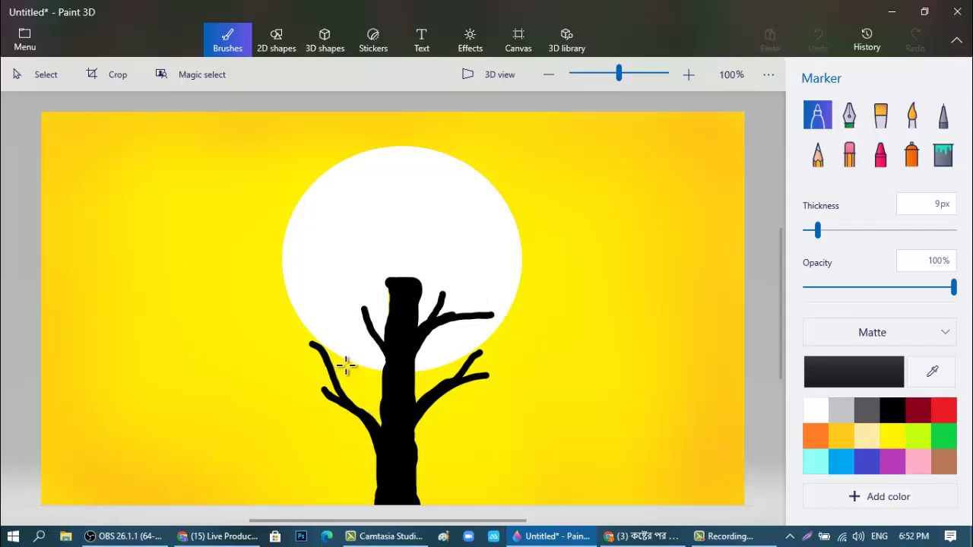
{"action": "left_click_drag", "start_coordinate": [344, 365], "coordinate": [349, 396]}
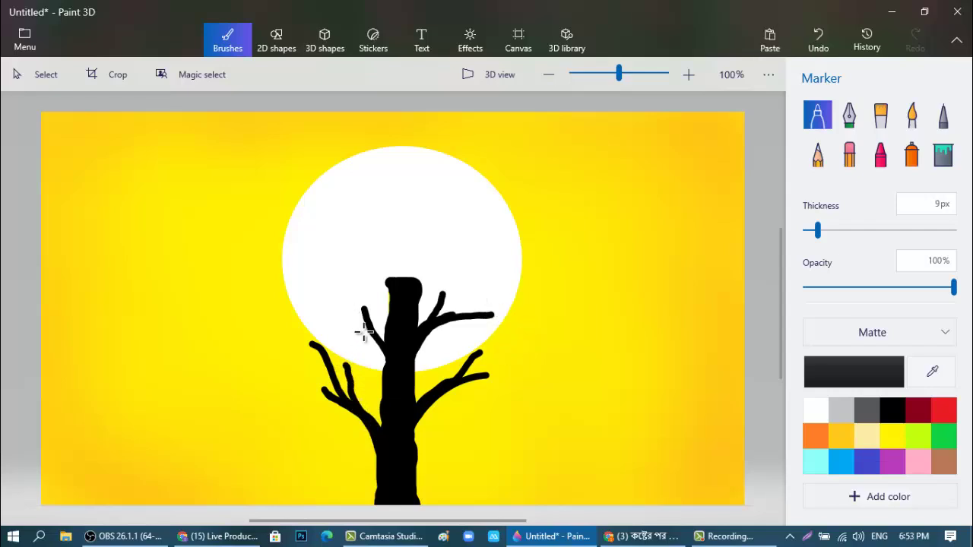
{"action": "mouse_move", "coordinate": [379, 339]}
{"action": "left_mouse_down"}
{"action": "mouse_move", "coordinate": [343, 299]}
{"action": "mouse_move", "coordinate": [397, 392]}
{"action": "left_mouse_up"}
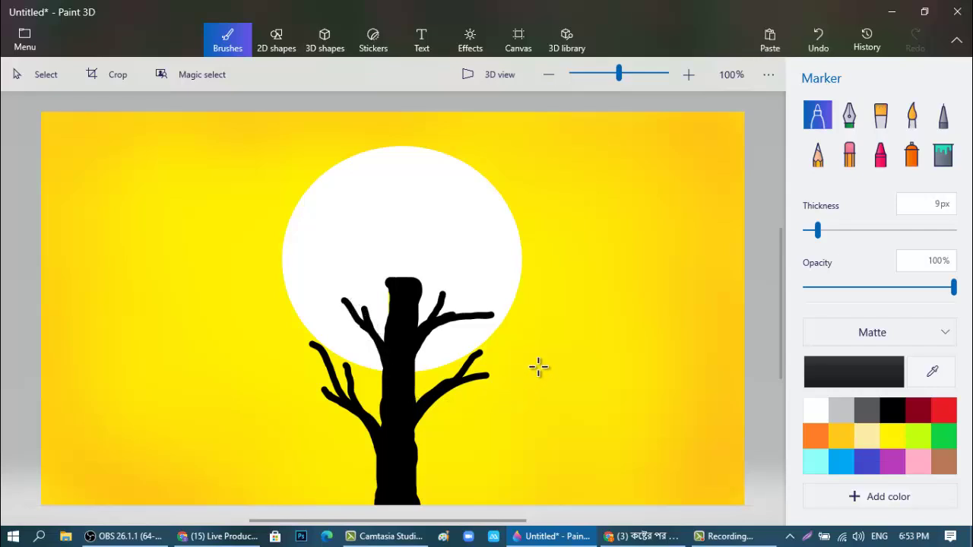
{"action": "mouse_move", "coordinate": [402, 281]}
{"action": "left_mouse_down"}
{"action": "mouse_move", "coordinate": [422, 270]}
{"action": "mouse_move", "coordinate": [411, 291]}
{"action": "left_mouse_up"}
Add thin twigs to the right-hand branches and the upper left branch with the Marker at 4 px thickness
{"action": "left_click_drag", "start_coordinate": [817, 230], "coordinate": [810, 243]}
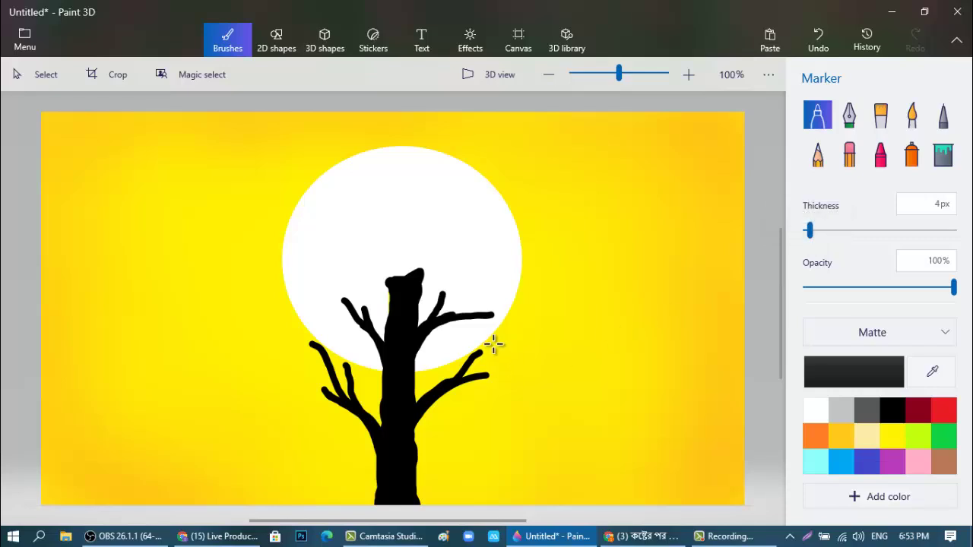
{"action": "left_click_drag", "start_coordinate": [494, 343], "coordinate": [470, 356]}
{"action": "mouse_move", "coordinate": [509, 387]}
{"action": "left_mouse_down"}
{"action": "mouse_move", "coordinate": [484, 376]}
{"action": "mouse_move", "coordinate": [419, 409]}
{"action": "left_mouse_up"}
{"action": "mouse_move", "coordinate": [511, 308]}
{"action": "left_mouse_down"}
{"action": "mouse_move", "coordinate": [454, 315]}
{"action": "mouse_move", "coordinate": [449, 284]}
{"action": "mouse_move", "coordinate": [428, 298]}
{"action": "mouse_move", "coordinate": [435, 313]}
{"action": "left_mouse_up"}
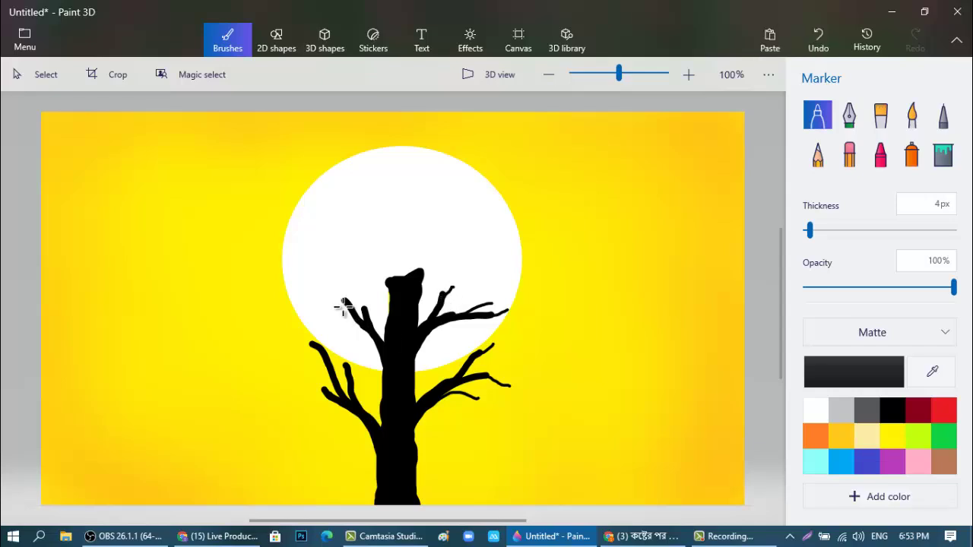
{"action": "mouse_move", "coordinate": [344, 306]}
{"action": "left_mouse_down"}
{"action": "mouse_move", "coordinate": [326, 292]}
{"action": "mouse_move", "coordinate": [365, 308]}
{"action": "mouse_move", "coordinate": [367, 340]}
{"action": "mouse_move", "coordinate": [342, 327]}
{"action": "mouse_move", "coordinate": [373, 341]}
{"action": "left_mouse_up"}
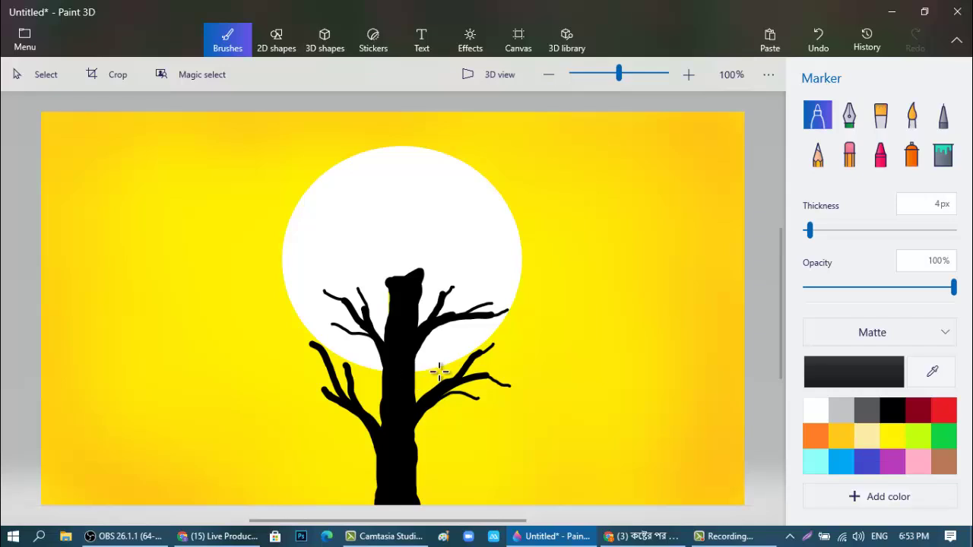
{"action": "mouse_move", "coordinate": [440, 370]}
{"action": "left_mouse_down"}
{"action": "mouse_move", "coordinate": [448, 359]}
{"action": "mouse_move", "coordinate": [430, 398]}
{"action": "left_mouse_up"}
{"action": "left_click_drag", "start_coordinate": [504, 362], "coordinate": [481, 377]}
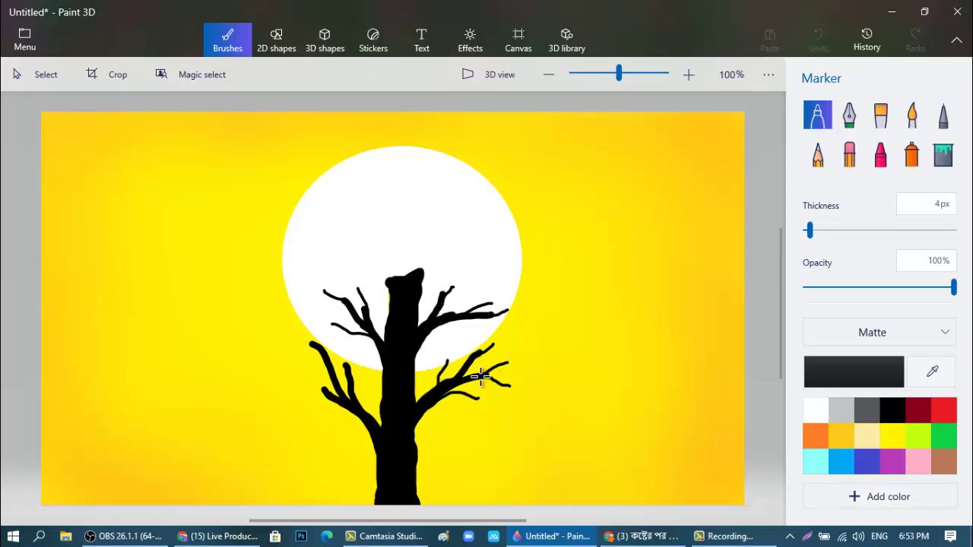
Fill out the tree with more 4 px twigs on the left branches and beside the trunk above the lower right branch
{"action": "mouse_move", "coordinate": [287, 331]}
{"action": "left_mouse_down"}
{"action": "mouse_move", "coordinate": [325, 351]}
{"action": "mouse_move", "coordinate": [325, 338]}
{"action": "mouse_move", "coordinate": [337, 385]}
{"action": "left_mouse_up"}
{"action": "mouse_move", "coordinate": [345, 342]}
{"action": "left_mouse_down"}
{"action": "mouse_move", "coordinate": [352, 381]}
{"action": "mouse_move", "coordinate": [332, 392]}
{"action": "mouse_move", "coordinate": [300, 372]}
{"action": "mouse_move", "coordinate": [333, 396]}
{"action": "mouse_move", "coordinate": [369, 390]}
{"action": "mouse_move", "coordinate": [373, 432]}
{"action": "mouse_move", "coordinate": [364, 360]}
{"action": "mouse_move", "coordinate": [377, 425]}
{"action": "left_mouse_up"}
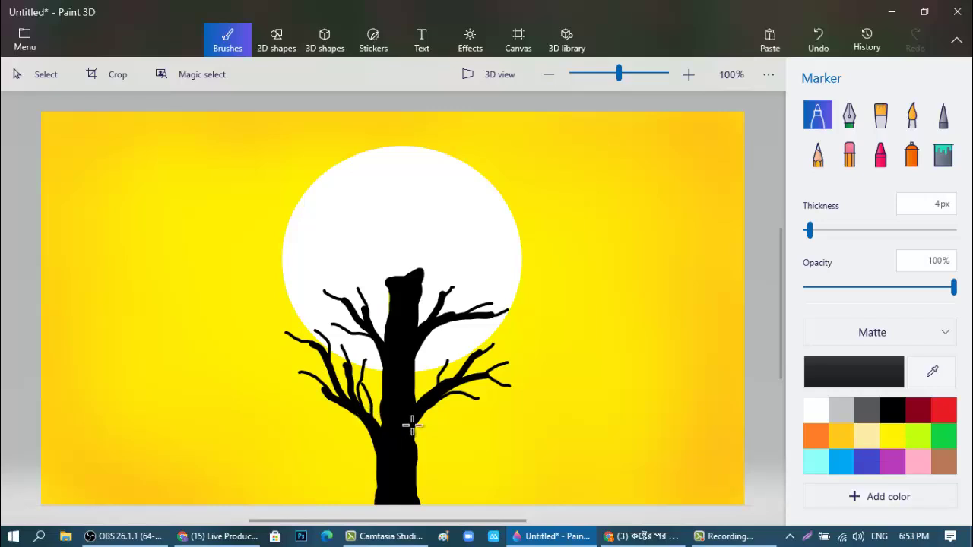
{"action": "mouse_move", "coordinate": [434, 354]}
{"action": "left_mouse_down"}
{"action": "mouse_move", "coordinate": [409, 391]}
{"action": "mouse_move", "coordinate": [431, 344]}
{"action": "mouse_move", "coordinate": [413, 373]}
{"action": "mouse_move", "coordinate": [411, 423]}
{"action": "left_mouse_up"}
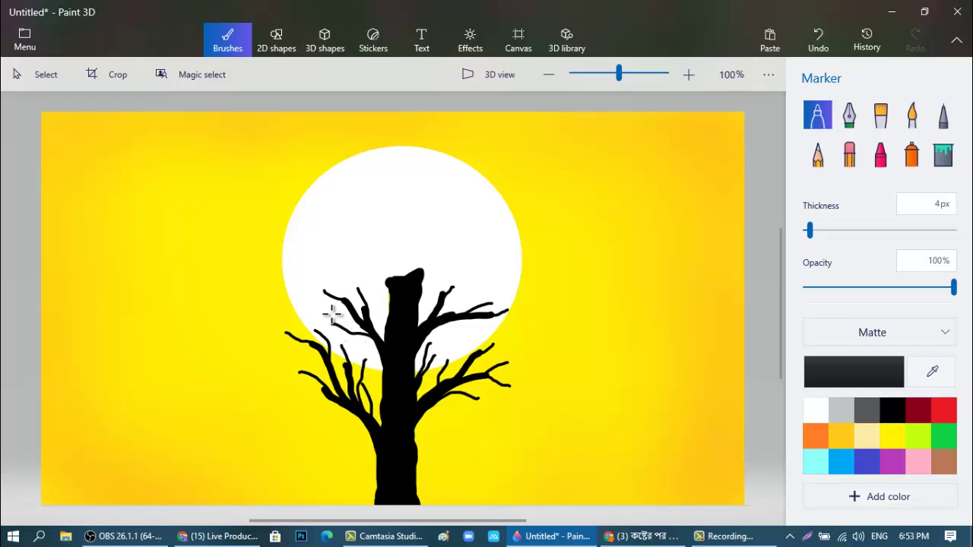
{"action": "mouse_move", "coordinate": [325, 312]}
{"action": "left_mouse_down"}
{"action": "mouse_move", "coordinate": [384, 356]}
{"action": "mouse_move", "coordinate": [374, 336]}
{"action": "mouse_move", "coordinate": [401, 373]}
{"action": "left_mouse_up"}
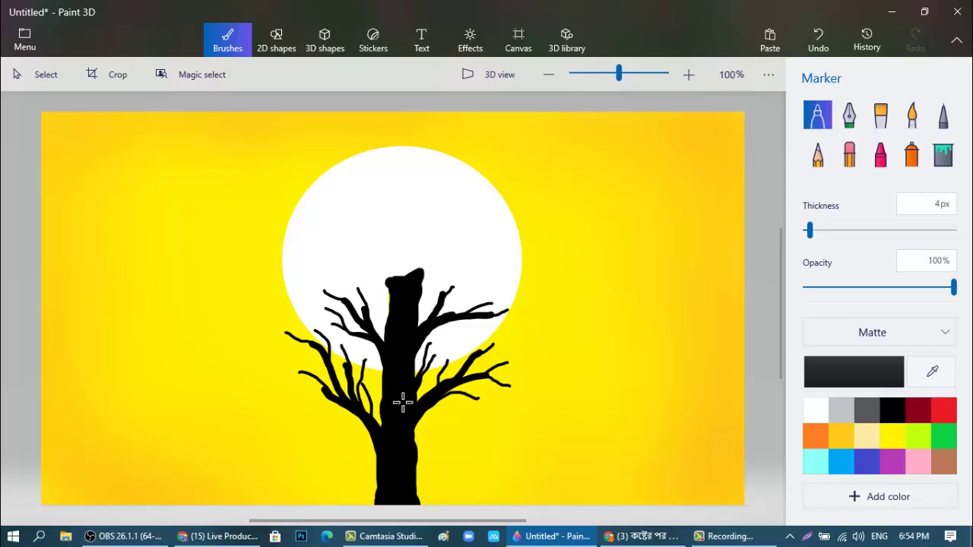
{"action": "mouse_move", "coordinate": [297, 403]}
{"action": "left_mouse_down"}
{"action": "mouse_move", "coordinate": [327, 392]}
{"action": "mouse_move", "coordinate": [354, 414]}
{"action": "left_mouse_up"}
{"action": "mouse_move", "coordinate": [344, 403]}
{"action": "left_mouse_down"}
{"action": "mouse_move", "coordinate": [312, 389]}
{"action": "mouse_move", "coordinate": [315, 377]}
{"action": "mouse_move", "coordinate": [289, 346]}
{"action": "left_mouse_up"}
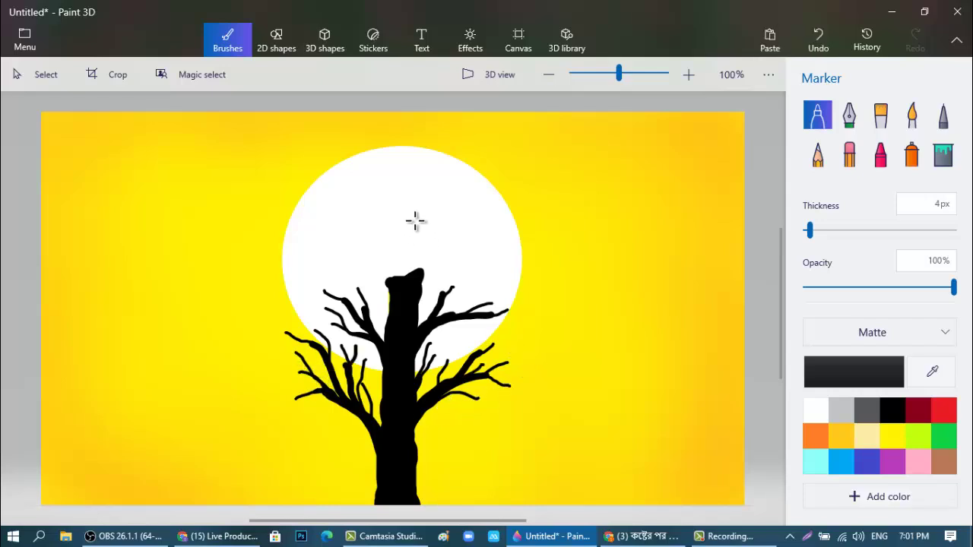
Outline a bird's round head and pointed body above the trunk with the 4 px Marker, and fill it in black at 15 px
{"action": "mouse_move", "coordinate": [379, 229]}
{"action": "left_mouse_down"}
{"action": "mouse_move", "coordinate": [380, 215]}
{"action": "mouse_move", "coordinate": [396, 220]}
{"action": "mouse_move", "coordinate": [387, 235]}
{"action": "mouse_move", "coordinate": [378, 227]}
{"action": "mouse_move", "coordinate": [386, 224]}
{"action": "mouse_move", "coordinate": [399, 248]}
{"action": "mouse_move", "coordinate": [403, 230]}
{"action": "mouse_move", "coordinate": [435, 256]}
{"action": "mouse_move", "coordinate": [388, 235]}
{"action": "left_mouse_up"}
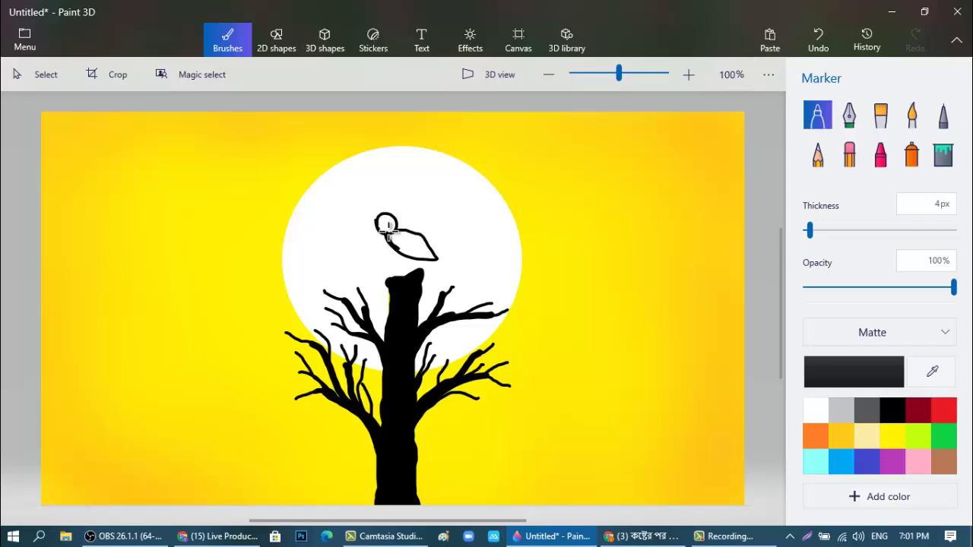
{"action": "mouse_move", "coordinate": [386, 234]}
{"action": "left_mouse_down"}
{"action": "mouse_move", "coordinate": [388, 209]}
{"action": "mouse_move", "coordinate": [398, 219]}
{"action": "mouse_move", "coordinate": [398, 232]}
{"action": "mouse_move", "coordinate": [385, 233]}
{"action": "mouse_move", "coordinate": [395, 249]}
{"action": "mouse_move", "coordinate": [384, 238]}
{"action": "mouse_move", "coordinate": [401, 258]}
{"action": "mouse_move", "coordinate": [445, 265]}
{"action": "mouse_move", "coordinate": [396, 226]}
{"action": "left_mouse_up"}
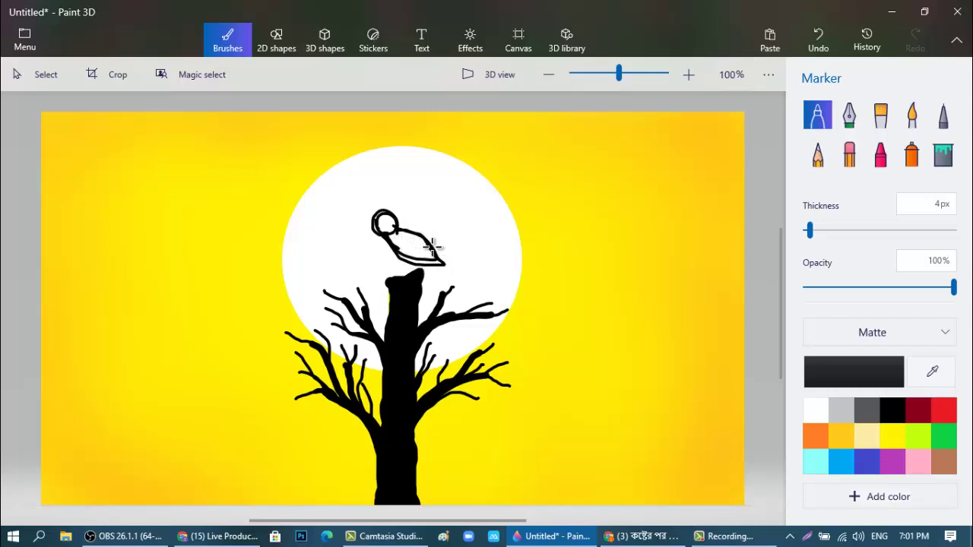
{"action": "left_click_drag", "start_coordinate": [809, 233], "coordinate": [827, 231]}
{"action": "left_click_drag", "start_coordinate": [387, 217], "coordinate": [385, 222]}
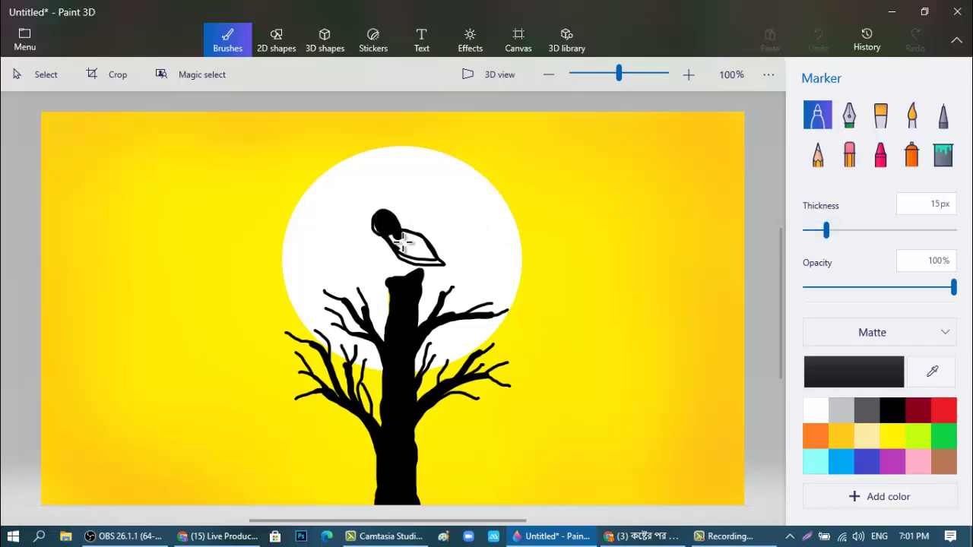
{"action": "mouse_move", "coordinate": [403, 242]}
{"action": "left_mouse_down"}
{"action": "mouse_move", "coordinate": [376, 226]}
{"action": "mouse_move", "coordinate": [422, 260]}
{"action": "mouse_move", "coordinate": [400, 237]}
{"action": "mouse_move", "coordinate": [422, 245]}
{"action": "mouse_move", "coordinate": [434, 262]}
{"action": "mouse_move", "coordinate": [405, 247]}
{"action": "left_mouse_up"}
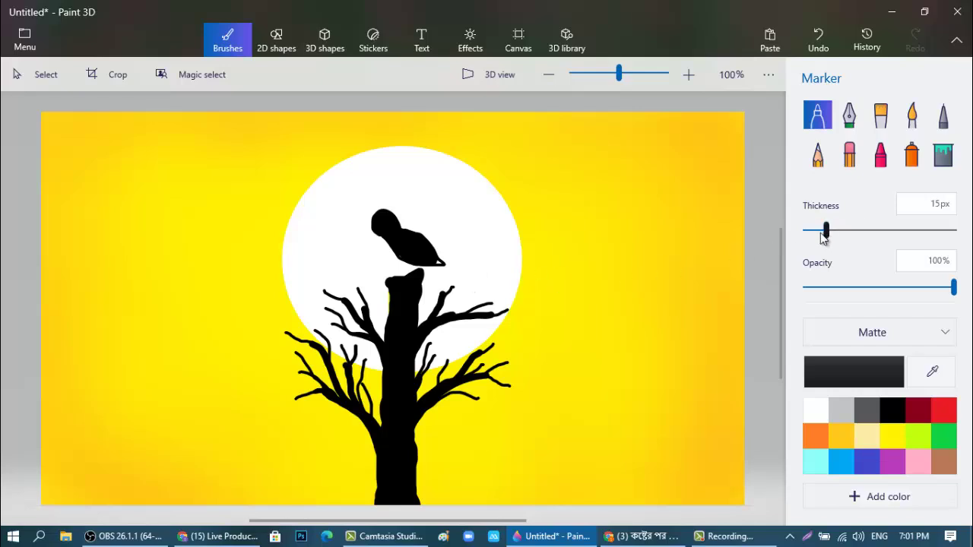
Fill the remaining gaps and smooth the bird's head, belly and rear with the Marker at 5 px thickness
{"action": "left_click_drag", "start_coordinate": [825, 236], "coordinate": [811, 236]}
{"action": "mouse_move", "coordinate": [400, 241]}
{"action": "left_mouse_down"}
{"action": "mouse_move", "coordinate": [451, 268]}
{"action": "mouse_move", "coordinate": [408, 251]}
{"action": "mouse_move", "coordinate": [439, 265]}
{"action": "left_mouse_up"}
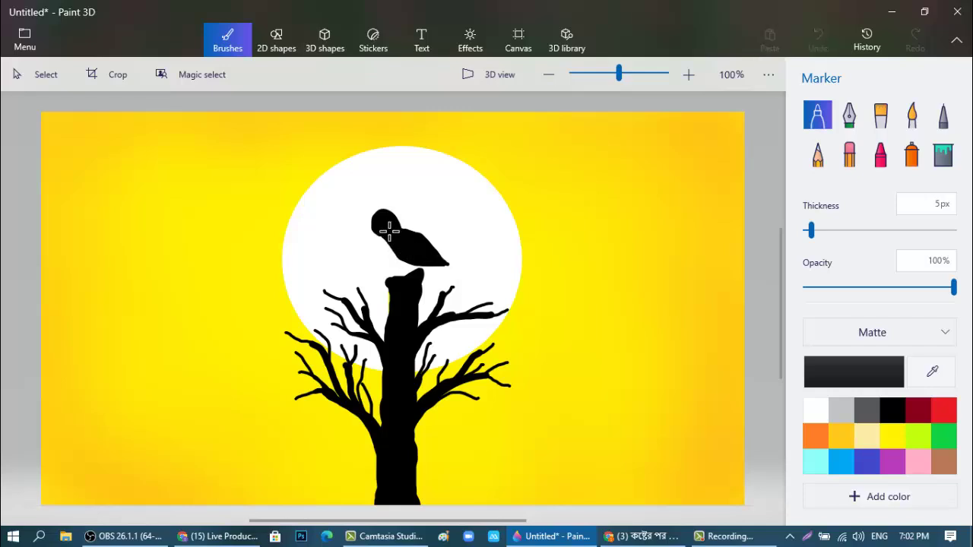
{"action": "mouse_move", "coordinate": [390, 230]}
{"action": "left_mouse_down"}
{"action": "mouse_move", "coordinate": [383, 207]}
{"action": "mouse_move", "coordinate": [391, 226]}
{"action": "mouse_move", "coordinate": [370, 221]}
{"action": "mouse_move", "coordinate": [379, 208]}
{"action": "mouse_move", "coordinate": [391, 212]}
{"action": "mouse_move", "coordinate": [406, 239]}
{"action": "mouse_move", "coordinate": [395, 225]}
{"action": "mouse_move", "coordinate": [434, 244]}
{"action": "mouse_move", "coordinate": [453, 269]}
{"action": "mouse_move", "coordinate": [416, 259]}
{"action": "mouse_move", "coordinate": [428, 258]}
{"action": "left_mouse_up"}
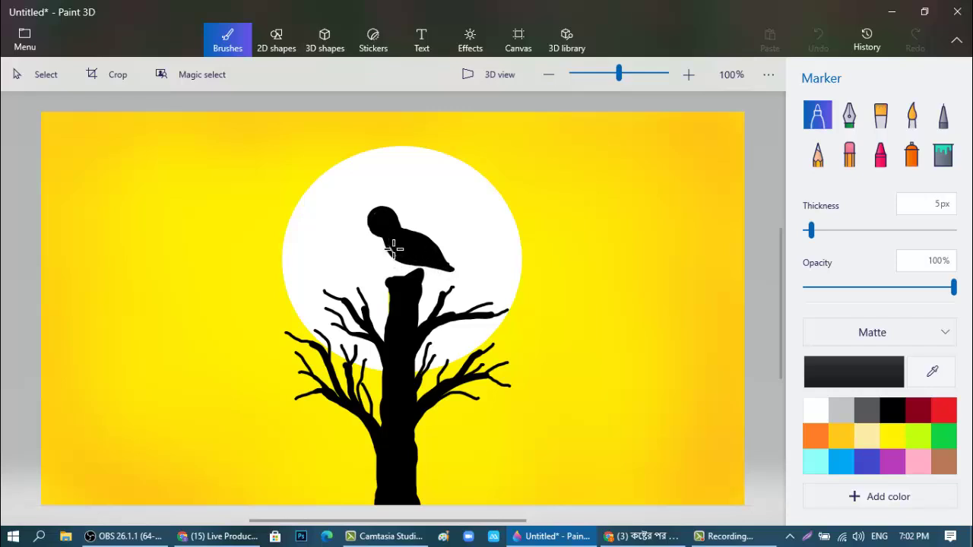
{"action": "left_click_drag", "start_coordinate": [393, 248], "coordinate": [450, 273]}
Paint the bird's pointed beak, two legs standing on the trunk and a forked tail with the 5 px Marker
{"action": "left_click_drag", "start_coordinate": [373, 215], "coordinate": [363, 216]}
{"action": "left_click_drag", "start_coordinate": [365, 216], "coordinate": [445, 258]}
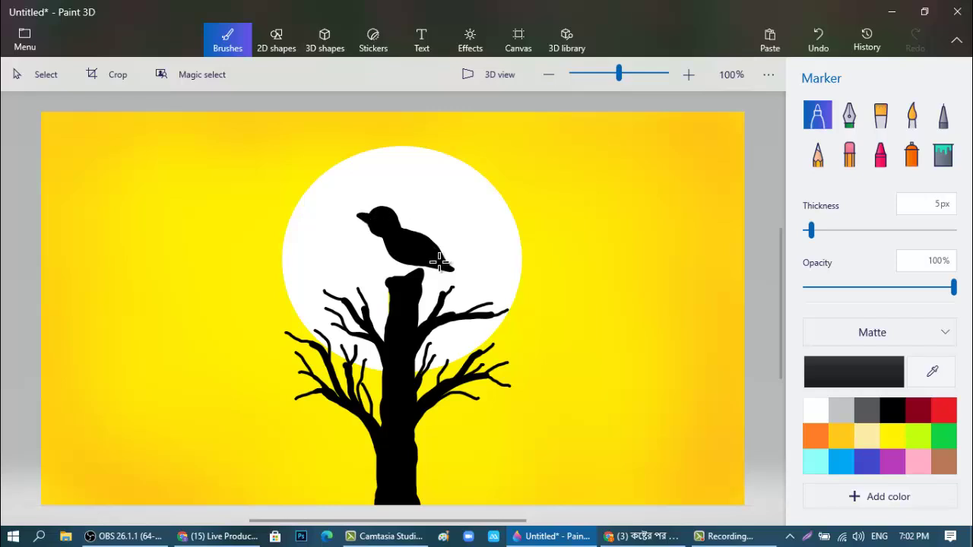
{"action": "mouse_move", "coordinate": [358, 216]}
{"action": "left_mouse_down"}
{"action": "mouse_move", "coordinate": [423, 250]}
{"action": "mouse_move", "coordinate": [435, 273]}
{"action": "mouse_move", "coordinate": [396, 260]}
{"action": "mouse_move", "coordinate": [382, 235]}
{"action": "mouse_move", "coordinate": [397, 260]}
{"action": "mouse_move", "coordinate": [454, 271]}
{"action": "left_mouse_up"}
{"action": "mouse_move", "coordinate": [399, 261]}
{"action": "left_mouse_down"}
{"action": "mouse_move", "coordinate": [403, 288]}
{"action": "mouse_move", "coordinate": [423, 289]}
{"action": "mouse_move", "coordinate": [411, 286]}
{"action": "mouse_move", "coordinate": [423, 272]}
{"action": "mouse_move", "coordinate": [410, 268]}
{"action": "mouse_move", "coordinate": [416, 300]}
{"action": "left_mouse_up"}
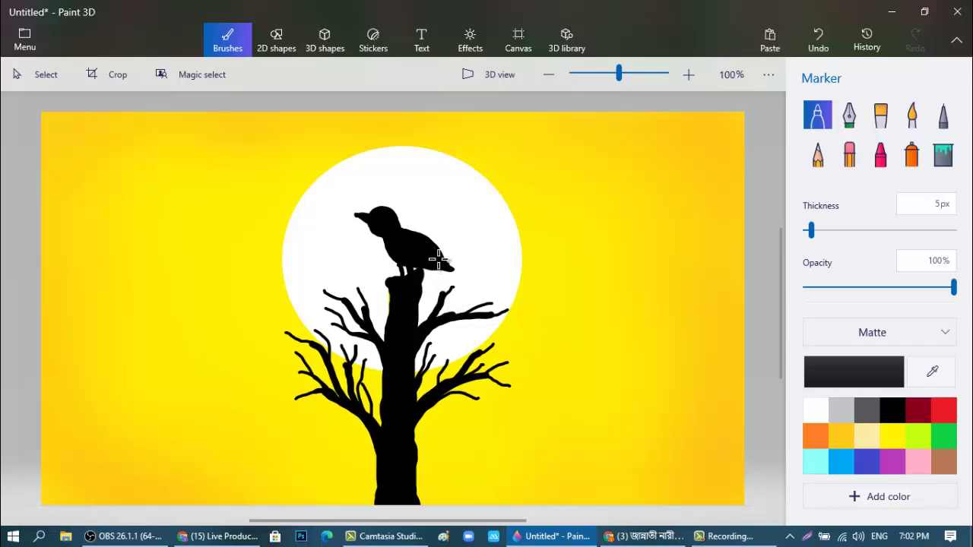
{"action": "mouse_move", "coordinate": [439, 259]}
{"action": "left_mouse_down"}
{"action": "mouse_move", "coordinate": [489, 276]}
{"action": "mouse_move", "coordinate": [445, 265]}
{"action": "mouse_move", "coordinate": [487, 276]}
{"action": "mouse_move", "coordinate": [474, 282]}
{"action": "mouse_move", "coordinate": [442, 266]}
{"action": "mouse_move", "coordinate": [487, 276]}
{"action": "mouse_move", "coordinate": [432, 254]}
{"action": "left_mouse_up"}
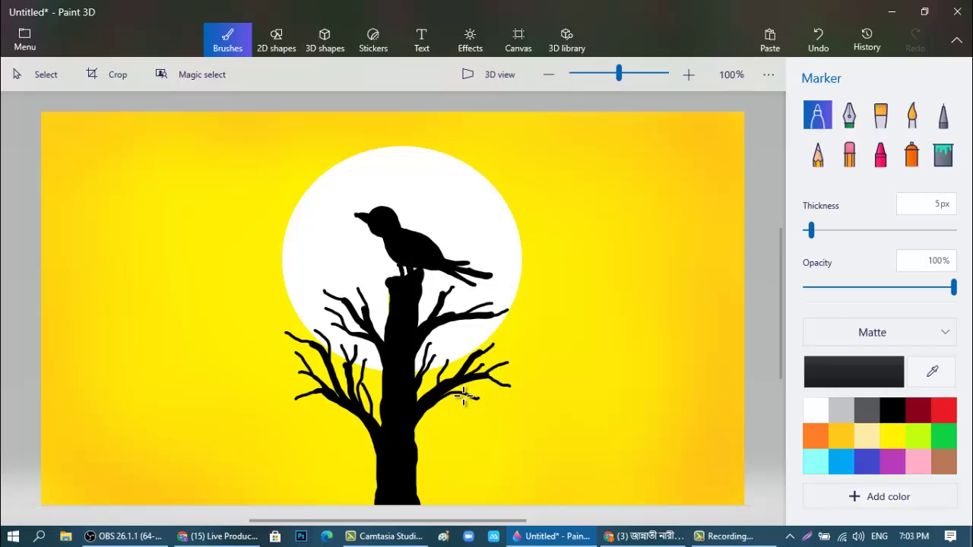
Paint solid black pointed leaves along the lower and upper right-hand branches with the 5 px Marker
{"action": "mouse_move", "coordinate": [457, 393]}
{"action": "left_mouse_down"}
{"action": "mouse_move", "coordinate": [470, 429]}
{"action": "mouse_move", "coordinate": [489, 396]}
{"action": "mouse_move", "coordinate": [495, 401]}
{"action": "mouse_move", "coordinate": [482, 399]}
{"action": "mouse_move", "coordinate": [497, 398]}
{"action": "mouse_move", "coordinate": [486, 429]}
{"action": "mouse_move", "coordinate": [506, 431]}
{"action": "left_mouse_up"}
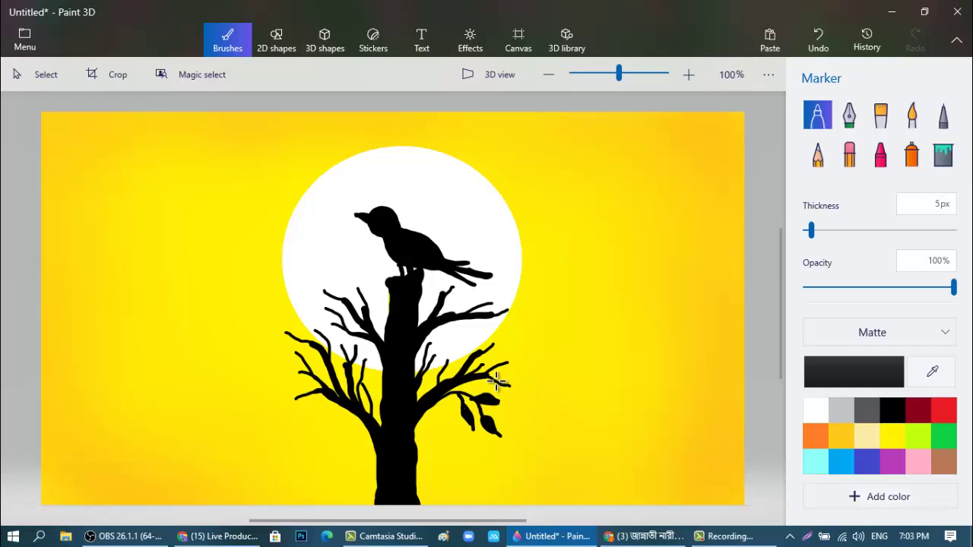
{"action": "left_click_drag", "start_coordinate": [496, 382], "coordinate": [516, 373]}
{"action": "mouse_move", "coordinate": [526, 369]}
{"action": "left_mouse_down"}
{"action": "mouse_move", "coordinate": [511, 403]}
{"action": "mouse_move", "coordinate": [523, 407]}
{"action": "mouse_move", "coordinate": [510, 393]}
{"action": "mouse_move", "coordinate": [534, 401]}
{"action": "left_mouse_up"}
{"action": "mouse_move", "coordinate": [494, 365]}
{"action": "left_mouse_down"}
{"action": "mouse_move", "coordinate": [508, 333]}
{"action": "mouse_move", "coordinate": [503, 355]}
{"action": "mouse_move", "coordinate": [546, 369]}
{"action": "mouse_move", "coordinate": [486, 365]}
{"action": "mouse_move", "coordinate": [534, 352]}
{"action": "mouse_move", "coordinate": [472, 337]}
{"action": "mouse_move", "coordinate": [474, 346]}
{"action": "mouse_move", "coordinate": [469, 334]}
{"action": "mouse_move", "coordinate": [486, 359]}
{"action": "mouse_move", "coordinate": [477, 352]}
{"action": "mouse_move", "coordinate": [491, 323]}
{"action": "mouse_move", "coordinate": [482, 343]}
{"action": "mouse_move", "coordinate": [488, 327]}
{"action": "mouse_move", "coordinate": [446, 353]}
{"action": "mouse_move", "coordinate": [454, 344]}
{"action": "mouse_move", "coordinate": [446, 374]}
{"action": "mouse_move", "coordinate": [462, 344]}
{"action": "mouse_move", "coordinate": [501, 373]}
{"action": "left_mouse_up"}
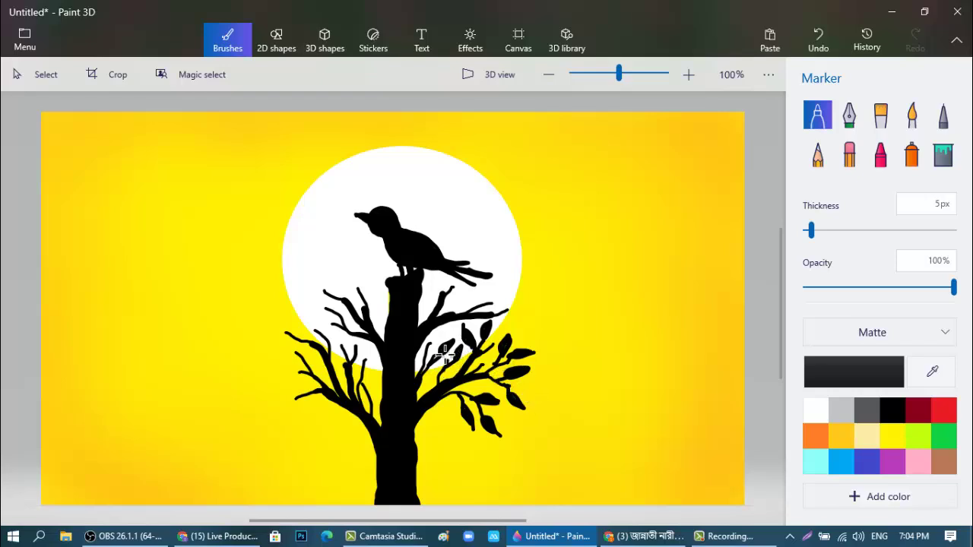
{"action": "mouse_move", "coordinate": [426, 348]}
{"action": "left_mouse_down"}
{"action": "mouse_move", "coordinate": [455, 328]}
{"action": "mouse_move", "coordinate": [479, 345]}
{"action": "mouse_move", "coordinate": [517, 339]}
{"action": "mouse_move", "coordinate": [477, 308]}
{"action": "mouse_move", "coordinate": [494, 292]}
{"action": "mouse_move", "coordinate": [487, 298]}
{"action": "mouse_move", "coordinate": [499, 293]}
{"action": "mouse_move", "coordinate": [530, 333]}
{"action": "mouse_move", "coordinate": [530, 323]}
{"action": "mouse_move", "coordinate": [526, 336]}
{"action": "mouse_move", "coordinate": [503, 320]}
{"action": "mouse_move", "coordinate": [535, 303]}
{"action": "left_mouse_up"}
{"action": "left_click_drag", "start_coordinate": [445, 302], "coordinate": [470, 310]}
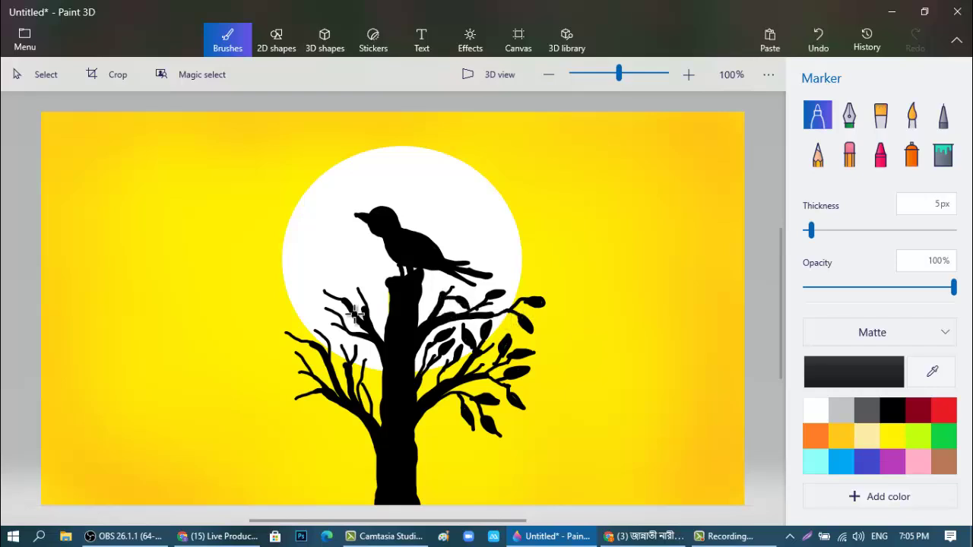
Paint black leaves on all the left-hand branches and two more beneath the lower right branch
{"action": "mouse_move", "coordinate": [334, 300]}
{"action": "left_mouse_down"}
{"action": "mouse_move", "coordinate": [344, 278]}
{"action": "mouse_move", "coordinate": [334, 309]}
{"action": "mouse_move", "coordinate": [327, 294]}
{"action": "mouse_move", "coordinate": [311, 294]}
{"action": "mouse_move", "coordinate": [367, 318]}
{"action": "mouse_move", "coordinate": [357, 297]}
{"action": "mouse_move", "coordinate": [367, 280]}
{"action": "mouse_move", "coordinate": [384, 307]}
{"action": "mouse_move", "coordinate": [365, 294]}
{"action": "mouse_move", "coordinate": [367, 279]}
{"action": "mouse_move", "coordinate": [365, 309]}
{"action": "mouse_move", "coordinate": [354, 309]}
{"action": "mouse_move", "coordinate": [356, 265]}
{"action": "mouse_move", "coordinate": [350, 355]}
{"action": "mouse_move", "coordinate": [363, 323]}
{"action": "mouse_move", "coordinate": [361, 269]}
{"action": "mouse_move", "coordinate": [330, 292]}
{"action": "mouse_move", "coordinate": [355, 330]}
{"action": "mouse_move", "coordinate": [327, 311]}
{"action": "mouse_move", "coordinate": [312, 316]}
{"action": "mouse_move", "coordinate": [331, 321]}
{"action": "mouse_move", "coordinate": [314, 323]}
{"action": "mouse_move", "coordinate": [355, 352]}
{"action": "mouse_move", "coordinate": [294, 318]}
{"action": "left_mouse_up"}
{"action": "mouse_move", "coordinate": [300, 357]}
{"action": "left_mouse_down"}
{"action": "mouse_move", "coordinate": [279, 382]}
{"action": "mouse_move", "coordinate": [282, 374]}
{"action": "mouse_move", "coordinate": [308, 392]}
{"action": "mouse_move", "coordinate": [281, 420]}
{"action": "mouse_move", "coordinate": [303, 424]}
{"action": "left_mouse_up"}
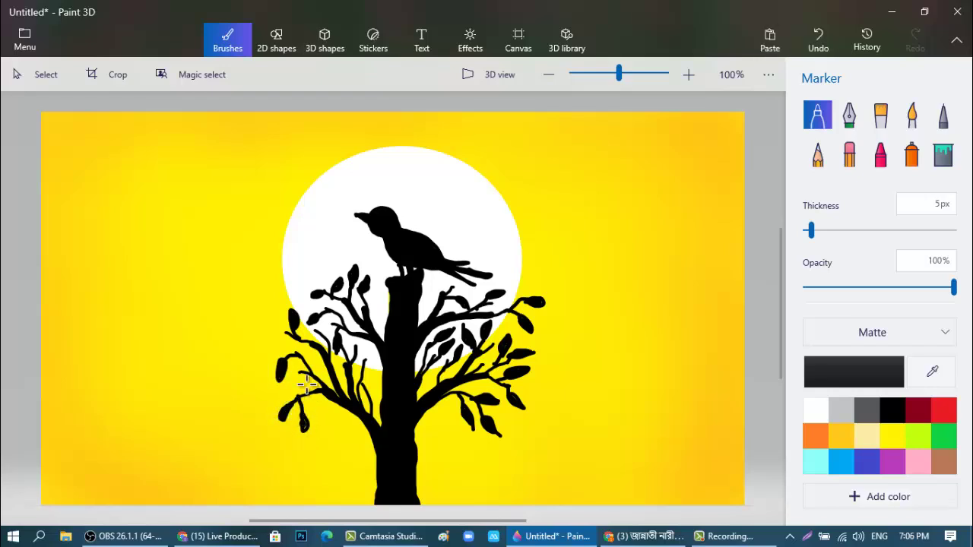
{"action": "mouse_move", "coordinate": [308, 378]}
{"action": "left_mouse_down"}
{"action": "mouse_move", "coordinate": [286, 398]}
{"action": "mouse_move", "coordinate": [335, 388]}
{"action": "mouse_move", "coordinate": [365, 361]}
{"action": "mouse_move", "coordinate": [304, 351]}
{"action": "left_mouse_up"}
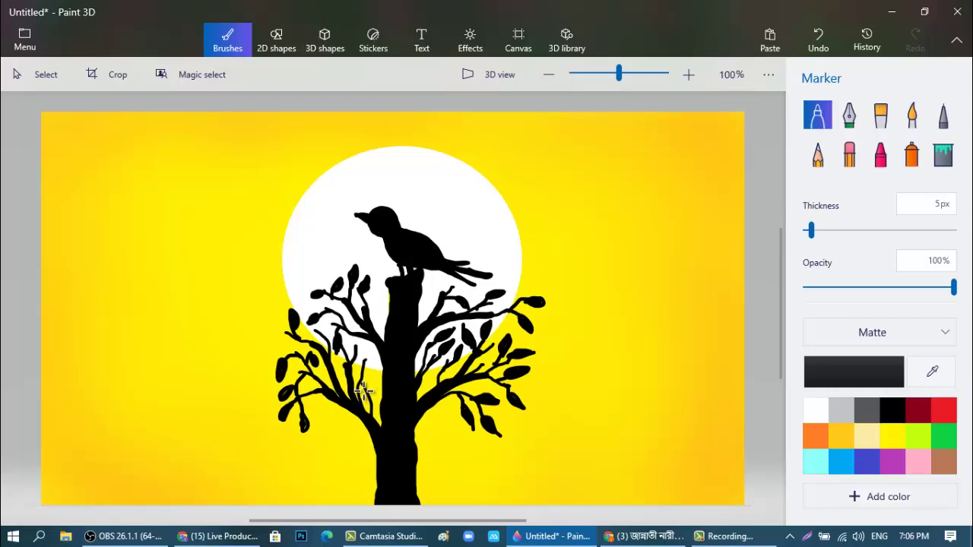
{"action": "mouse_move", "coordinate": [362, 365]}
{"action": "left_mouse_down"}
{"action": "mouse_move", "coordinate": [356, 358]}
{"action": "mouse_move", "coordinate": [376, 348]}
{"action": "left_mouse_up"}
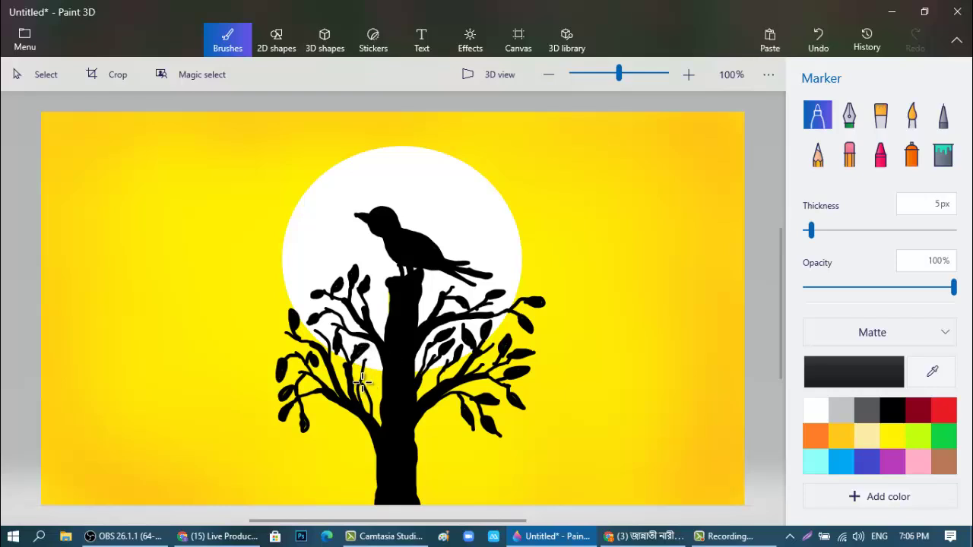
{"action": "mouse_move", "coordinate": [363, 392]}
{"action": "left_mouse_down"}
{"action": "mouse_move", "coordinate": [357, 378]}
{"action": "mouse_move", "coordinate": [357, 361]}
{"action": "mouse_move", "coordinate": [377, 405]}
{"action": "mouse_move", "coordinate": [330, 399]}
{"action": "mouse_move", "coordinate": [318, 382]}
{"action": "mouse_move", "coordinate": [325, 372]}
{"action": "mouse_move", "coordinate": [349, 380]}
{"action": "left_mouse_up"}
{"action": "left_click_drag", "start_coordinate": [334, 339], "coordinate": [283, 334]}
{"action": "mouse_move", "coordinate": [428, 403]}
{"action": "left_mouse_down"}
{"action": "mouse_move", "coordinate": [420, 412]}
{"action": "mouse_move", "coordinate": [450, 425]}
{"action": "mouse_move", "coordinate": [435, 416]}
{"action": "mouse_move", "coordinate": [447, 403]}
{"action": "mouse_move", "coordinate": [440, 410]}
{"action": "mouse_move", "coordinate": [486, 418]}
{"action": "mouse_move", "coordinate": [490, 402]}
{"action": "mouse_move", "coordinate": [453, 433]}
{"action": "left_mouse_up"}
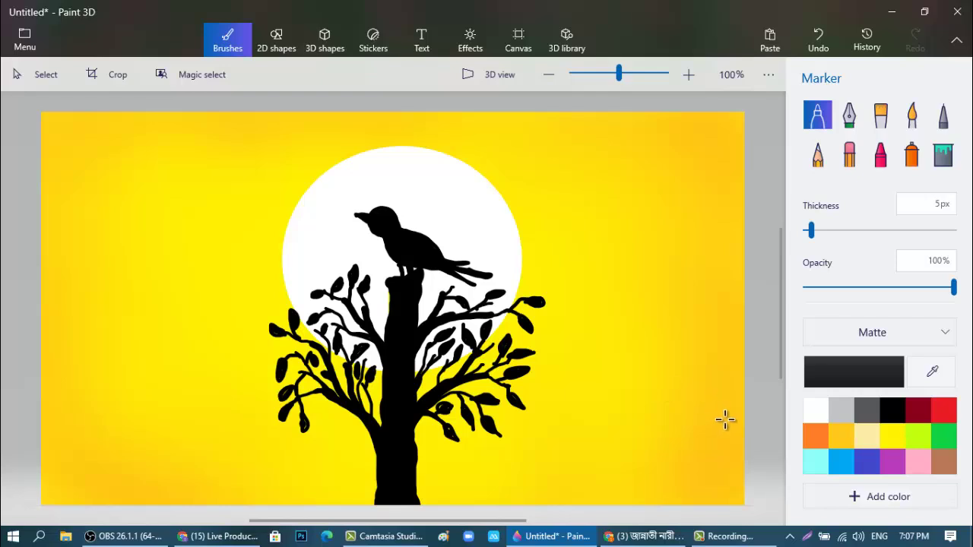
Paint two small V-shaped flying birds right of the sun and one left of it, undoing the surplus stroke
{"action": "mouse_move", "coordinate": [600, 190]}
{"action": "left_mouse_down"}
{"action": "mouse_move", "coordinate": [617, 187]}
{"action": "mouse_move", "coordinate": [583, 206]}
{"action": "mouse_move", "coordinate": [594, 199]}
{"action": "left_mouse_up"}
{"action": "left_click_drag", "start_coordinate": [137, 202], "coordinate": [155, 181]}
{"action": "key", "text": "ctrl+z"}
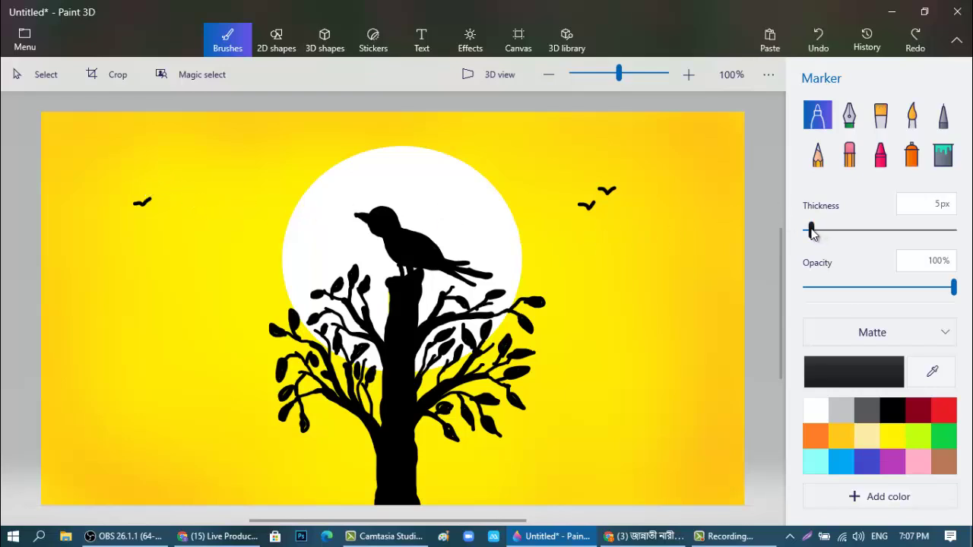
At 3 px Marker thickness, add two birds beside the left one and three near the canvas's upper-left corner, undoing the stray stroke
{"action": "left_click", "coordinate": [808, 240]}
{"action": "mouse_move", "coordinate": [139, 178]}
{"action": "left_mouse_down"}
{"action": "mouse_move", "coordinate": [154, 180]}
{"action": "mouse_move", "coordinate": [136, 193]}
{"action": "left_mouse_up"}
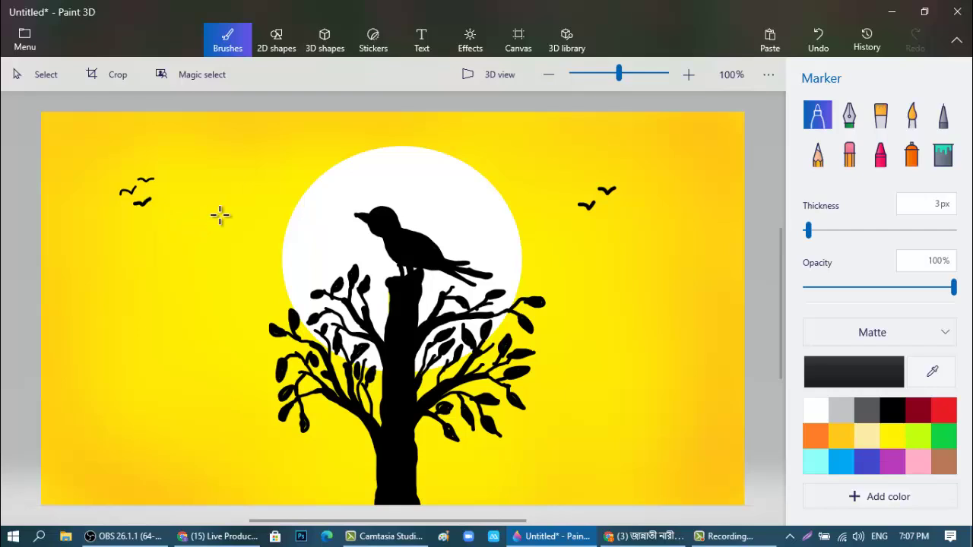
{"action": "mouse_move", "coordinate": [85, 156]}
{"action": "left_mouse_down"}
{"action": "mouse_move", "coordinate": [153, 162]}
{"action": "mouse_move", "coordinate": [95, 134]}
{"action": "mouse_move", "coordinate": [111, 142]}
{"action": "mouse_move", "coordinate": [102, 150]}
{"action": "mouse_move", "coordinate": [133, 149]}
{"action": "mouse_move", "coordinate": [96, 144]}
{"action": "left_mouse_up"}
{"action": "key", "text": "ctrl+z"}
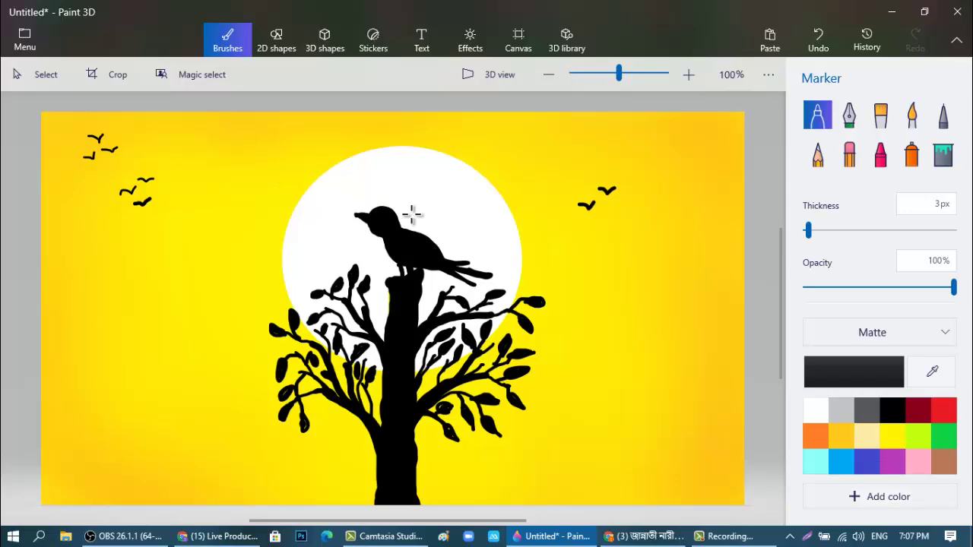